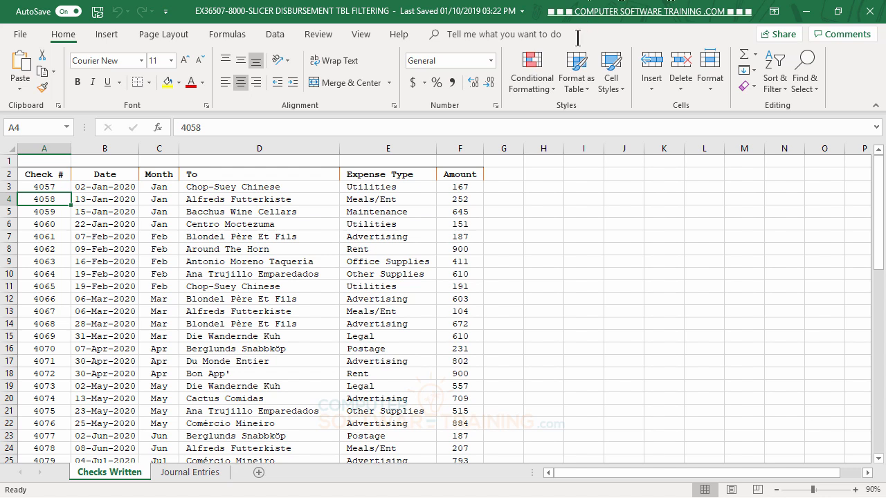
Compare the Checks Written data with the Journal Entries sheet and look through the Month, Expense Type and To slicers
{"action": "left_click", "coordinate": [191, 474]}
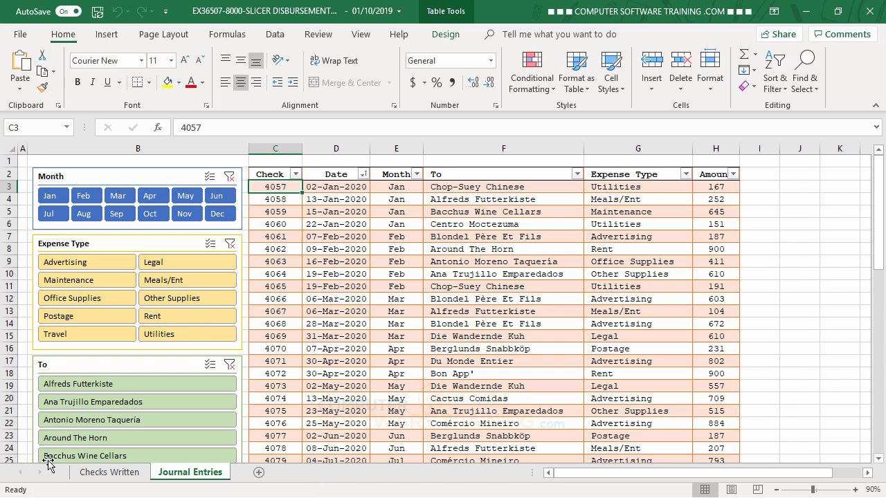
{"action": "left_click", "coordinate": [123, 478]}
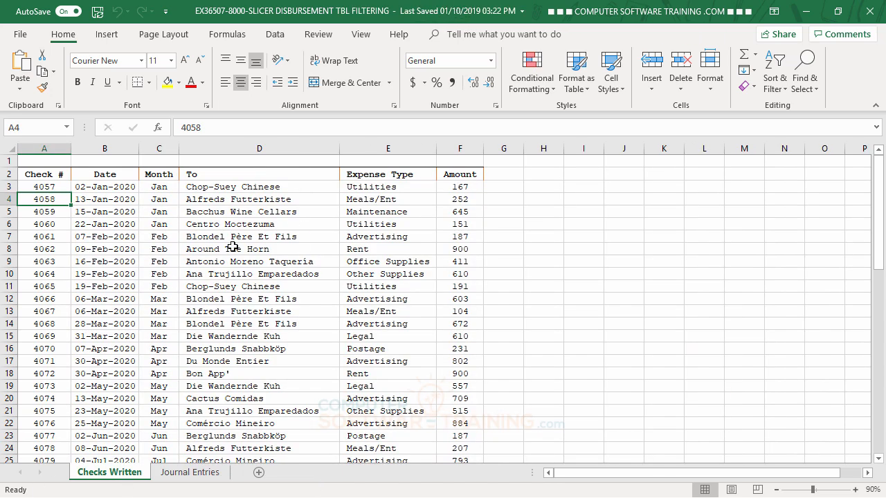
{"action": "left_click", "coordinate": [188, 473]}
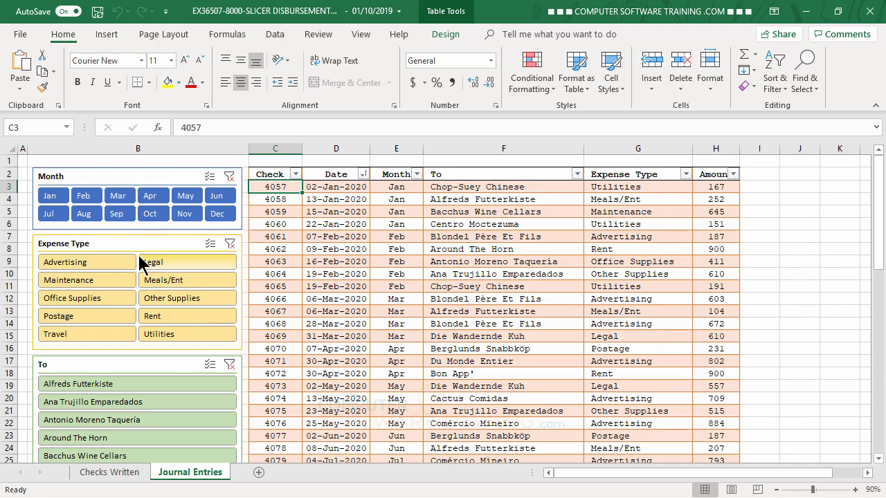
{"action": "scroll", "coordinate": [138, 260], "scroll_direction": "down", "scroll_amount": 9}
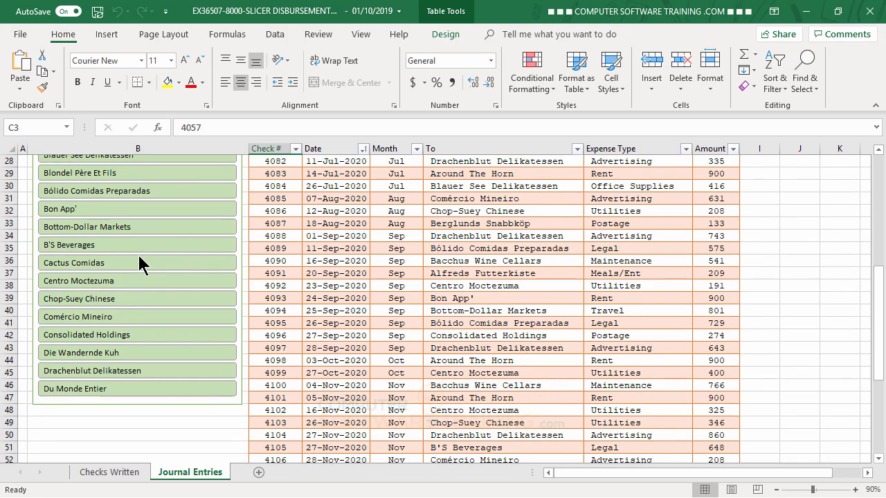
{"action": "scroll", "coordinate": [139, 256], "scroll_direction": "up", "scroll_amount": 7}
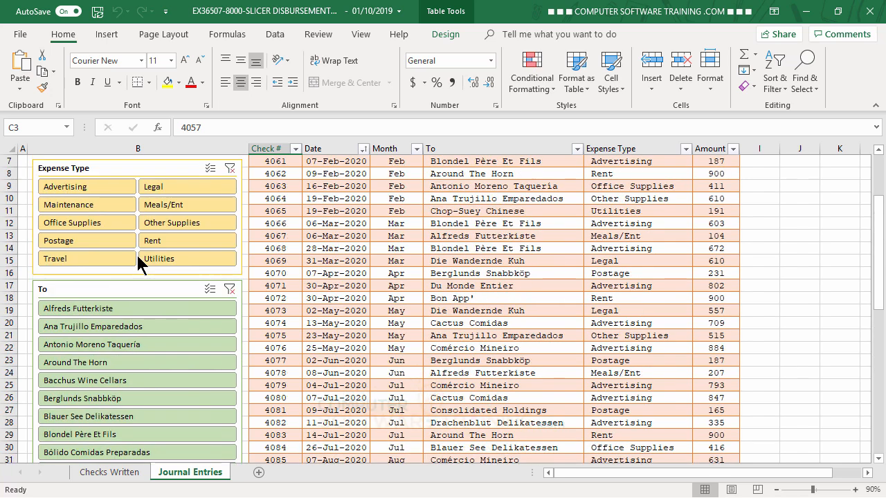
{"action": "scroll", "coordinate": [137, 254], "scroll_direction": "up", "scroll_amount": 2}
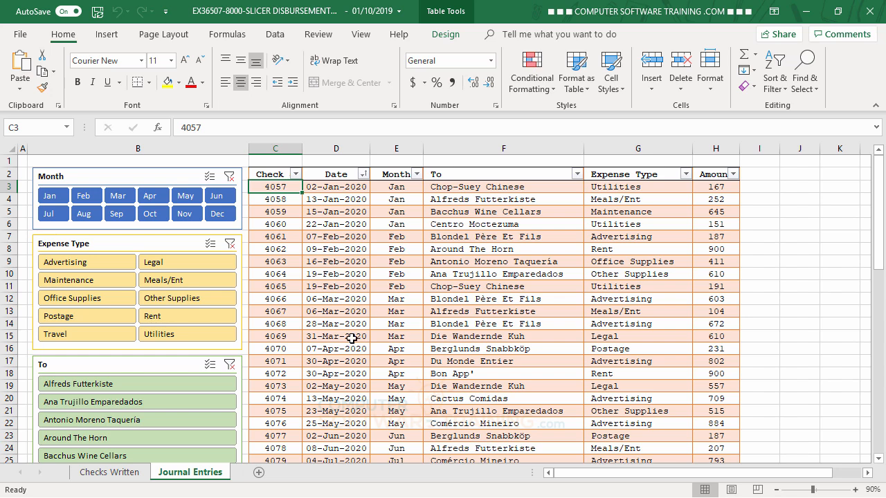
Filter the Journal Entries table to Jan with the Month slicer and review the matching expense types and payees
{"action": "left_click", "coordinate": [53, 200]}
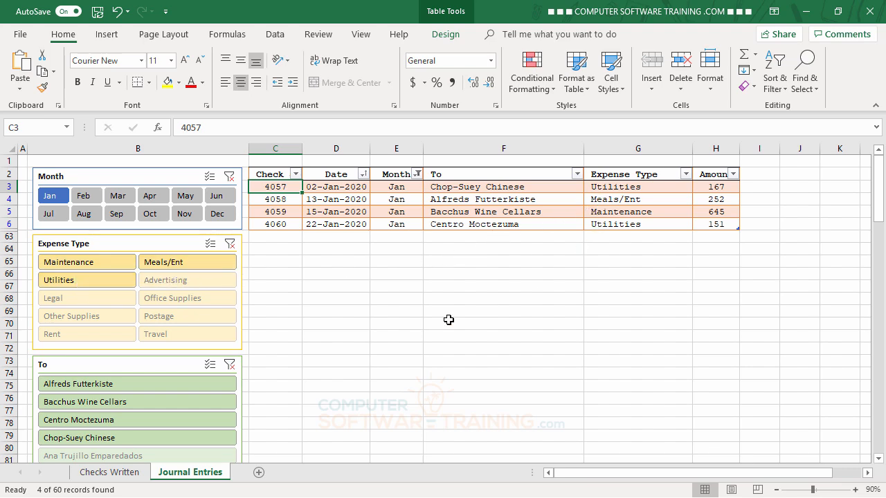
{"action": "scroll", "coordinate": [395, 316], "scroll_direction": "down", "scroll_amount": 2}
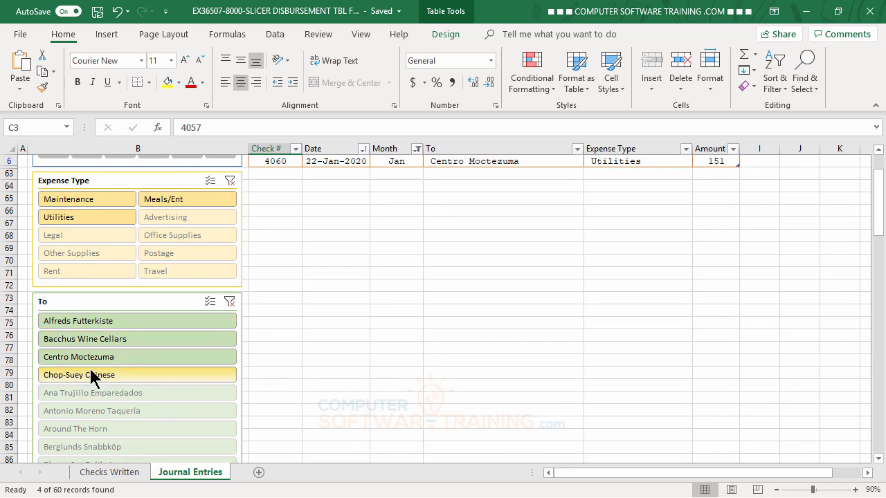
{"action": "scroll", "coordinate": [596, 291], "scroll_direction": "up", "scroll_amount": 2}
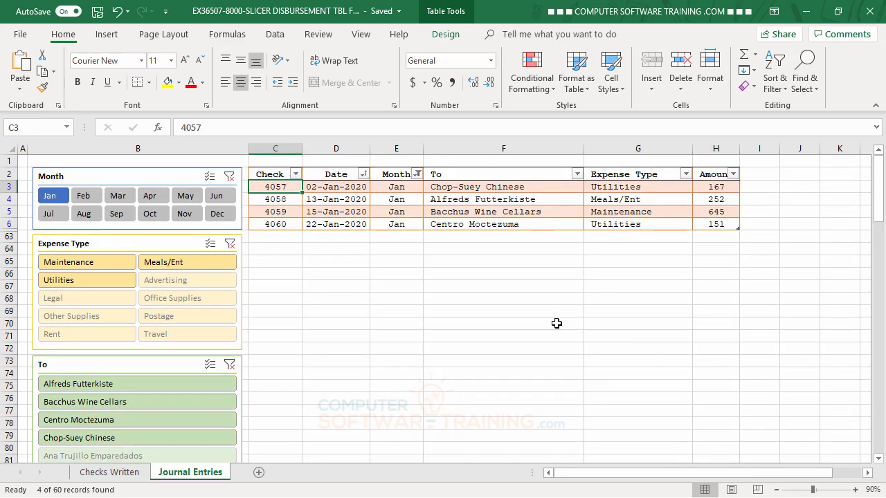
{"action": "scroll", "coordinate": [433, 305], "scroll_direction": "down", "scroll_amount": 4}
{"action": "scroll", "coordinate": [429, 303], "scroll_direction": "down", "scroll_amount": 8}
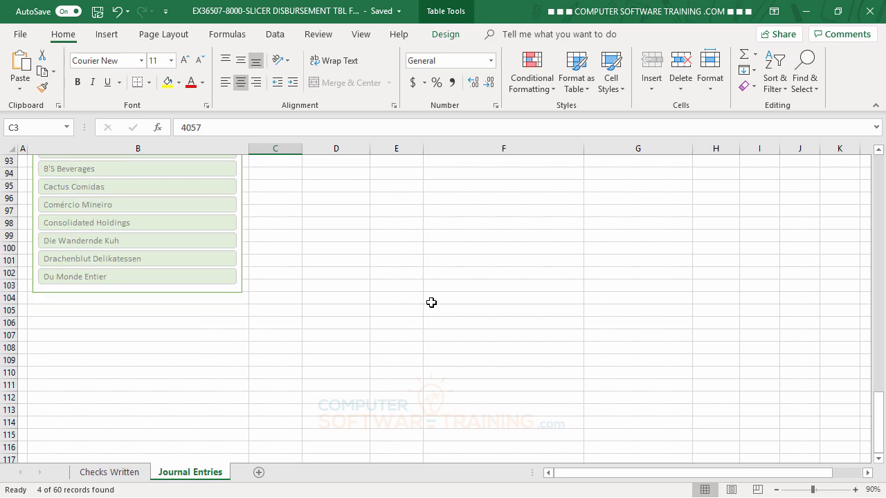
{"action": "scroll", "coordinate": [447, 303], "scroll_direction": "up", "scroll_amount": 10}
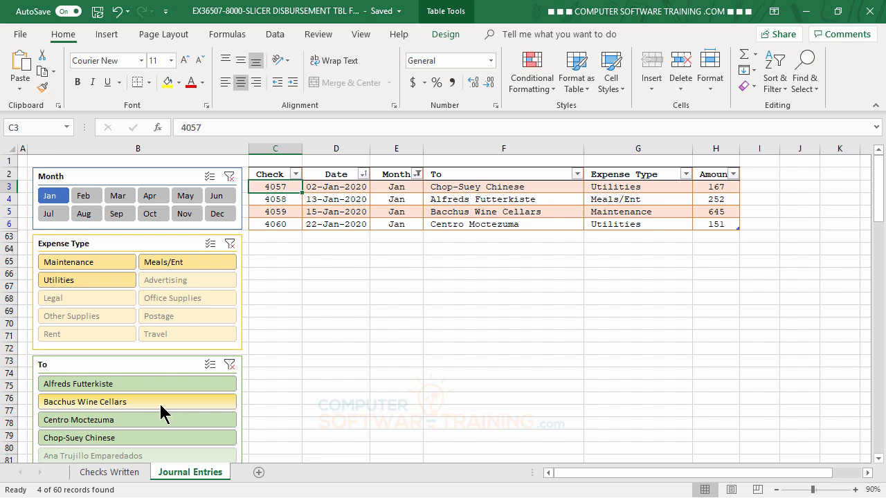
Extend the Month slicer selection to include Feb and Mar, and review the available expense types and payees
{"action": "left_click", "coordinate": [85, 201], "text": "ctrl"}
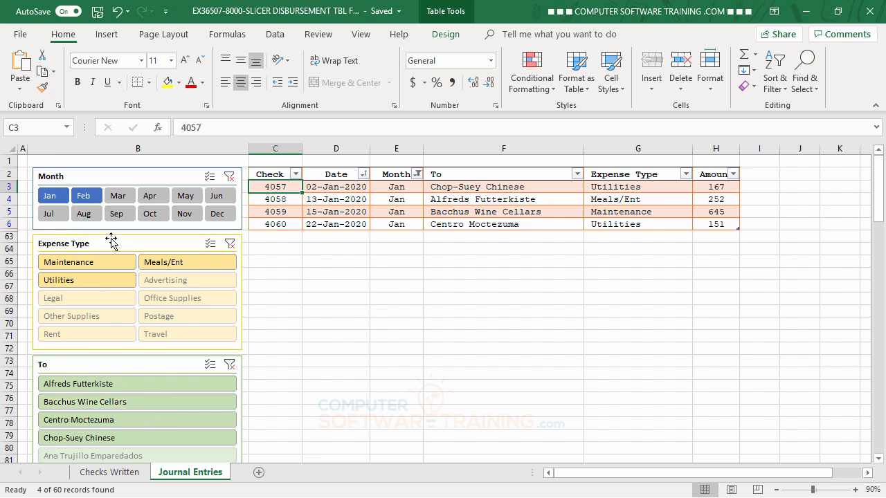
{"action": "left_click", "coordinate": [117, 200], "text": "ctrl"}
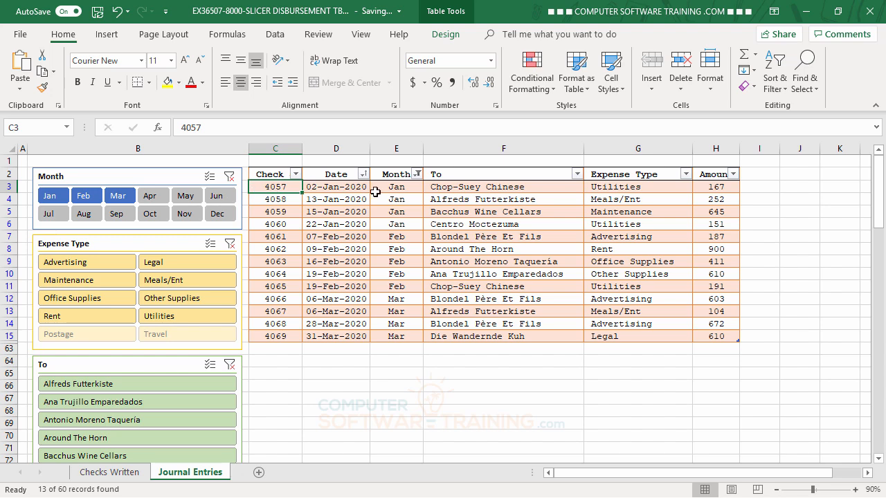
{"action": "scroll", "coordinate": [407, 310], "scroll_direction": "down", "scroll_amount": 1}
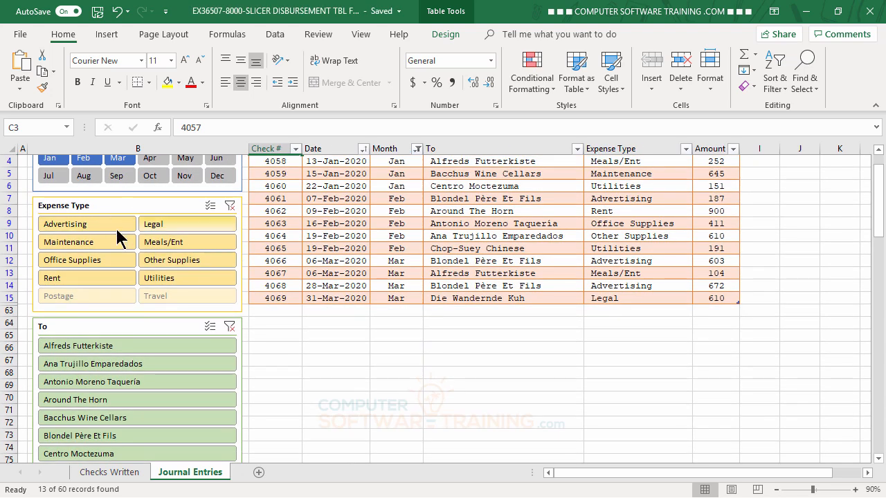
{"action": "scroll", "coordinate": [314, 349], "scroll_direction": "down", "scroll_amount": 2}
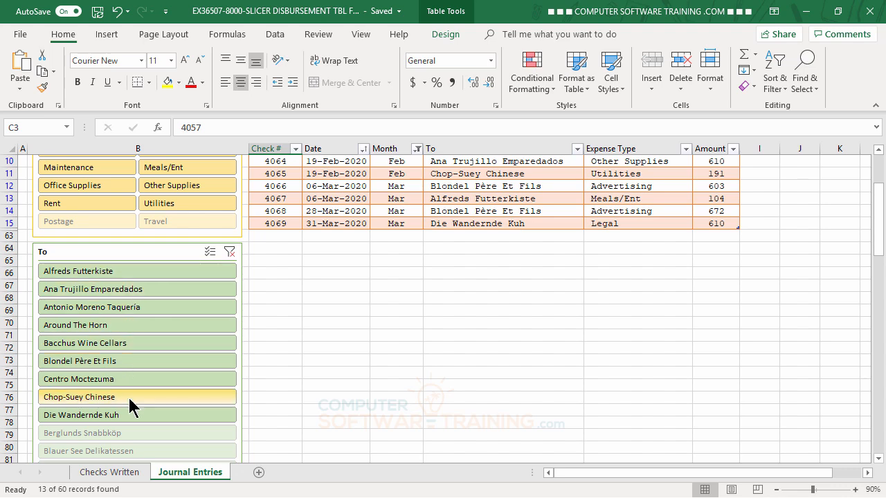
{"action": "scroll", "coordinate": [373, 354], "scroll_direction": "down", "scroll_amount": 3}
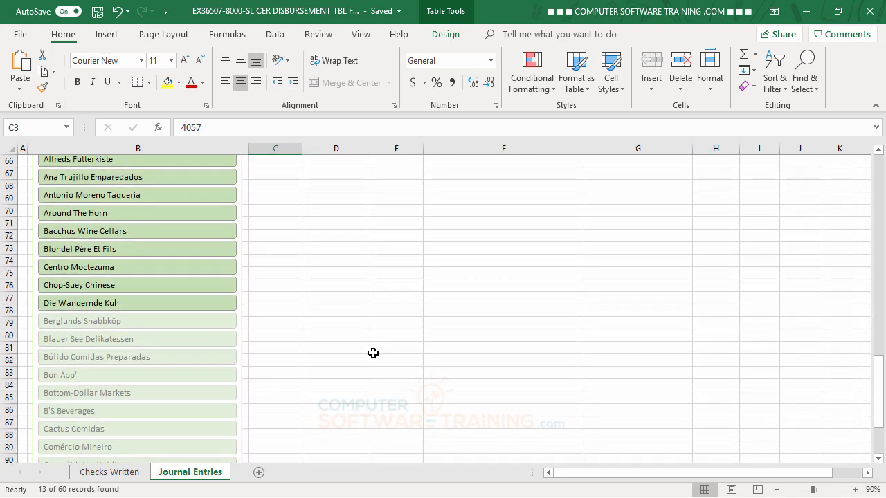
{"action": "scroll", "coordinate": [374, 354], "scroll_direction": "down", "scroll_amount": 2}
{"action": "scroll", "coordinate": [373, 353], "scroll_direction": "up", "scroll_amount": 20}
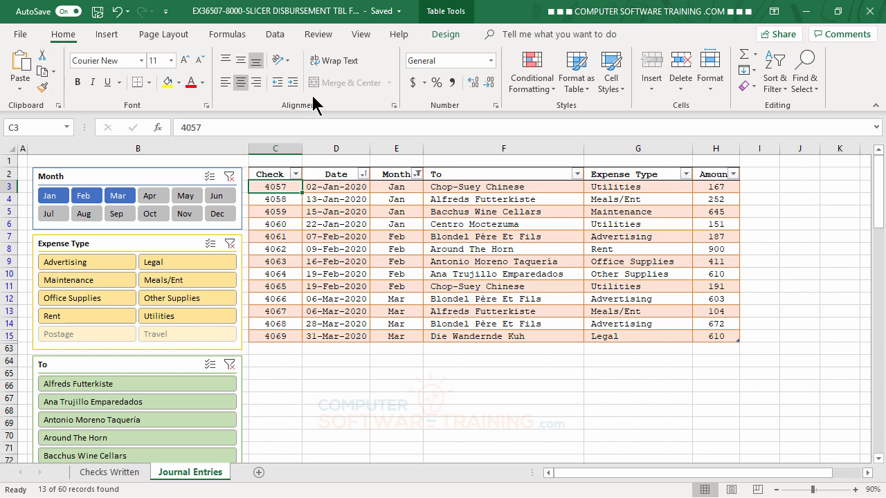
Examine which months are checked in the Month column's filter list and close it without changing the filter
{"action": "left_click", "coordinate": [275, 35]}
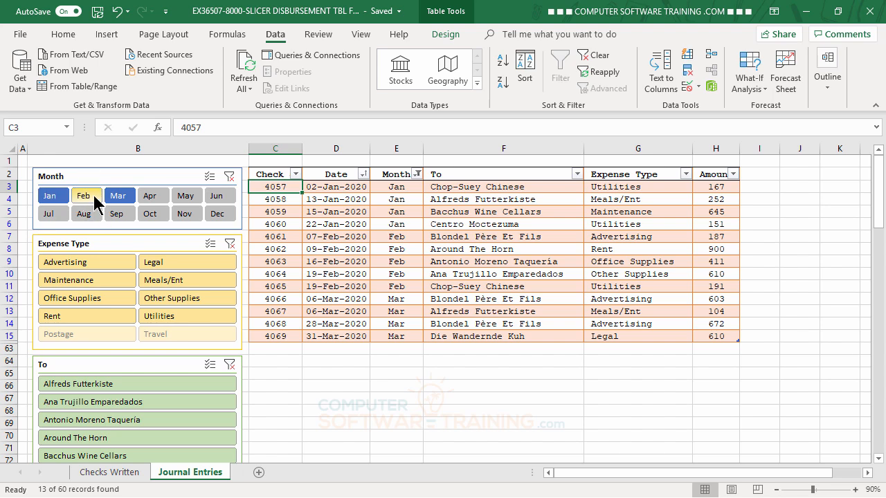
{"action": "left_click", "coordinate": [416, 175]}
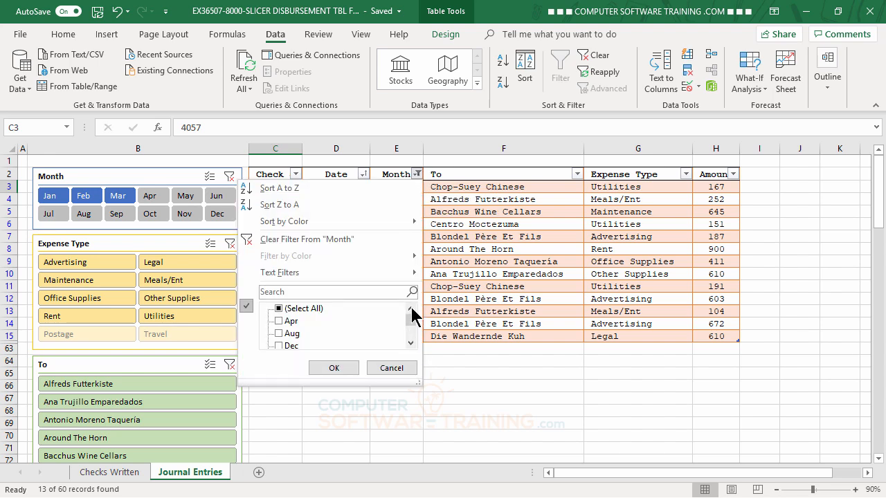
{"action": "left_click", "coordinate": [411, 345]}
{"action": "left_click", "coordinate": [411, 344]}
{"action": "left_click", "coordinate": [411, 344]}
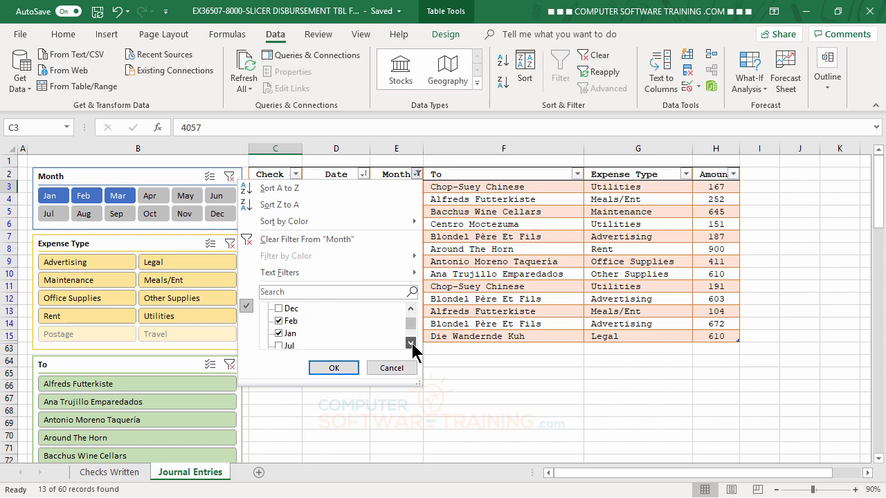
{"action": "left_click", "coordinate": [411, 344]}
{"action": "left_click", "coordinate": [411, 344]}
{"action": "left_click", "coordinate": [411, 344]}
{"action": "left_click", "coordinate": [411, 344]}
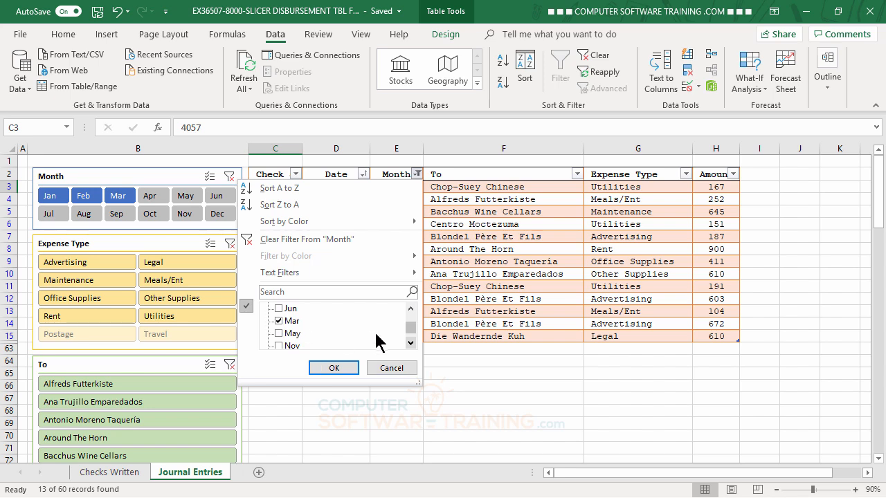
{"action": "left_click", "coordinate": [411, 308]}
{"action": "left_click", "coordinate": [412, 309]}
{"action": "left_click", "coordinate": [411, 309]}
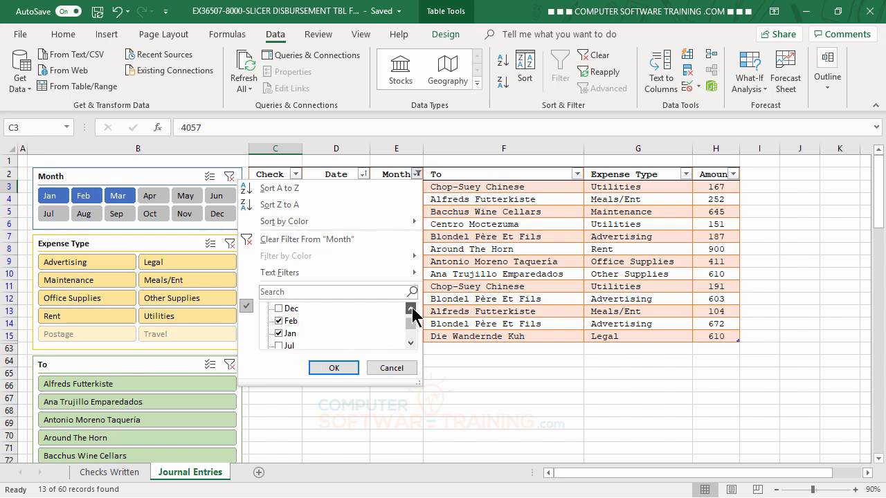
{"action": "left_click", "coordinate": [411, 308]}
{"action": "left_click", "coordinate": [411, 308]}
{"action": "left_click", "coordinate": [391, 367]}
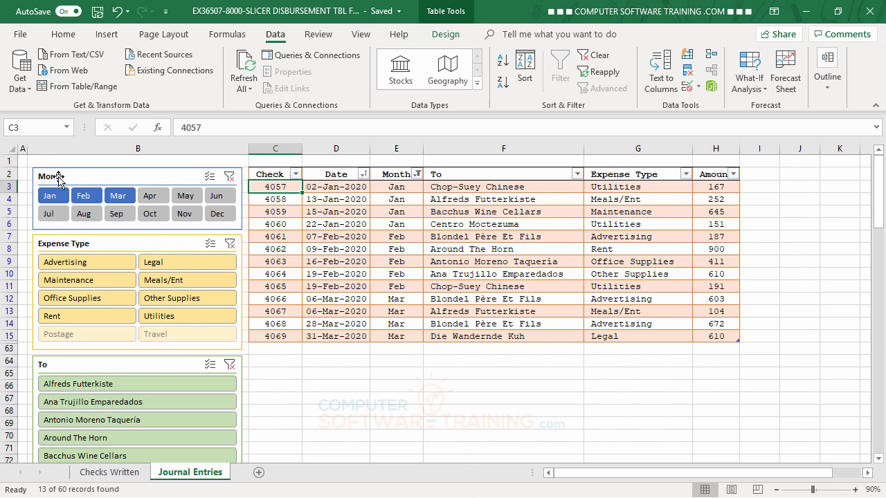
Clear the Month slicer's filter and look through the full list of journal entries
{"action": "left_click", "coordinate": [229, 178]}
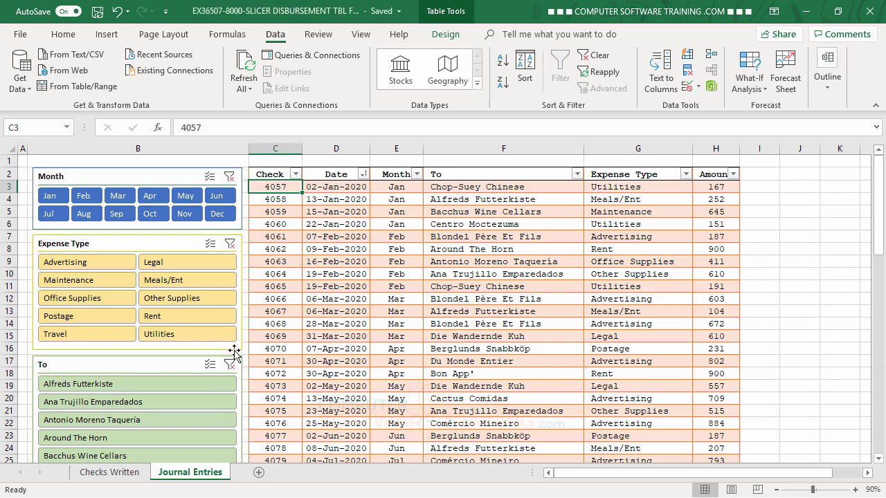
{"action": "scroll", "coordinate": [372, 393], "scroll_direction": "down", "scroll_amount": 3}
{"action": "scroll", "coordinate": [372, 392], "scroll_direction": "down", "scroll_amount": 6}
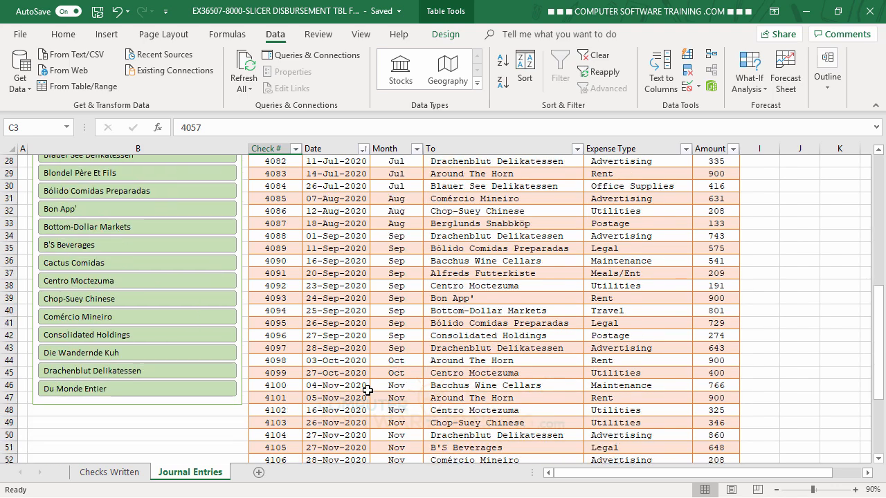
{"action": "scroll", "coordinate": [368, 390], "scroll_direction": "up", "scroll_amount": 9}
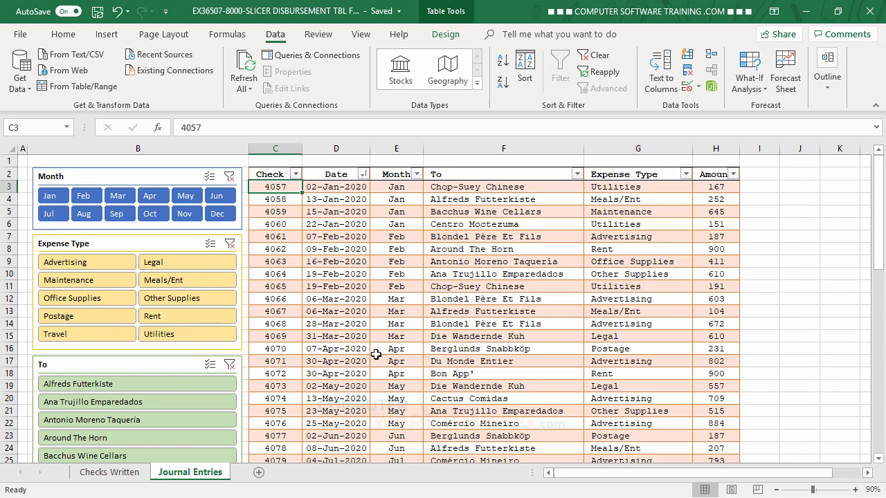
Filter the table to Legal with the Expense Type slicer and review the matching months and payees
{"action": "left_click", "coordinate": [170, 262]}
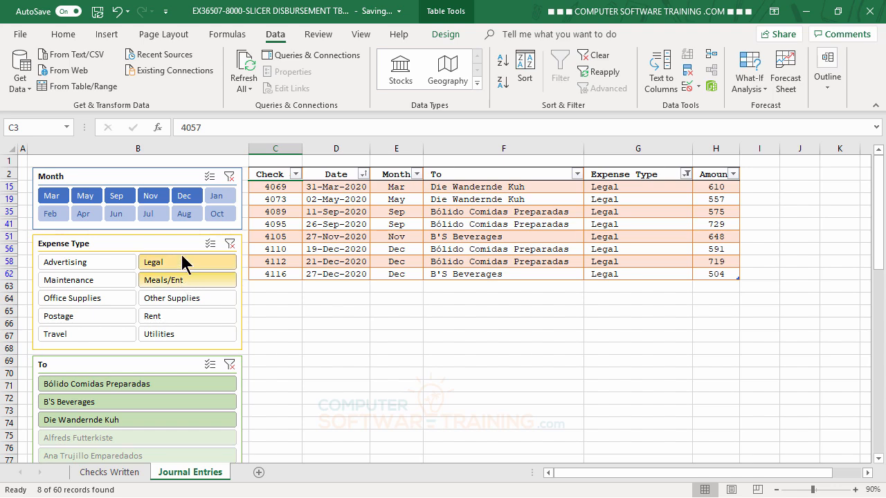
{"action": "scroll", "coordinate": [457, 336], "scroll_direction": "down", "scroll_amount": 1}
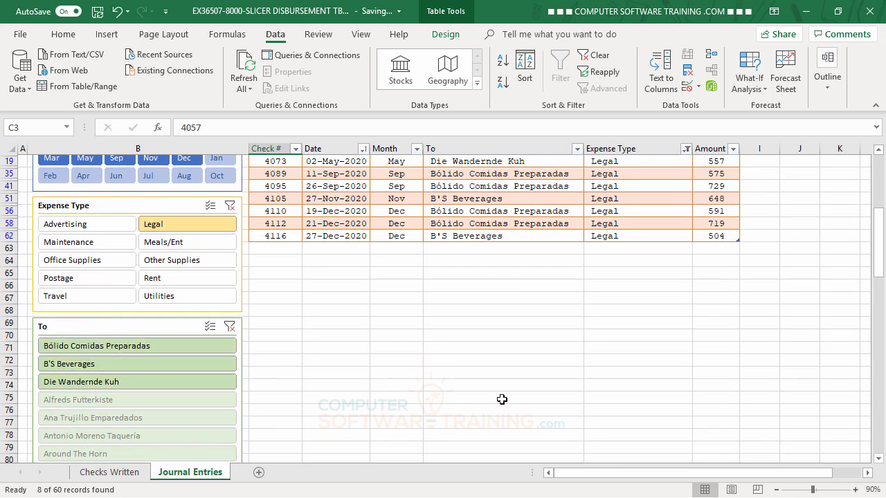
{"action": "scroll", "coordinate": [605, 385], "scroll_direction": "up", "scroll_amount": 1}
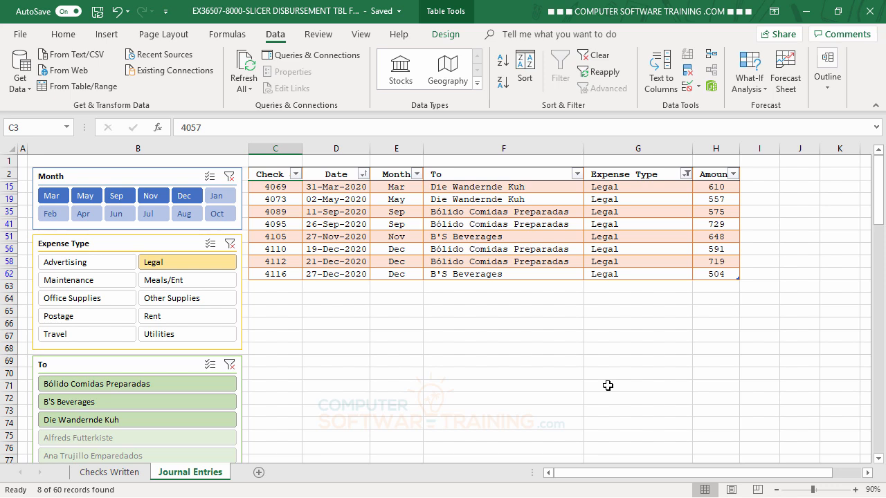
Clear the Expense Type slicer's filter to restore all journal entries
{"action": "left_click", "coordinate": [239, 197]}
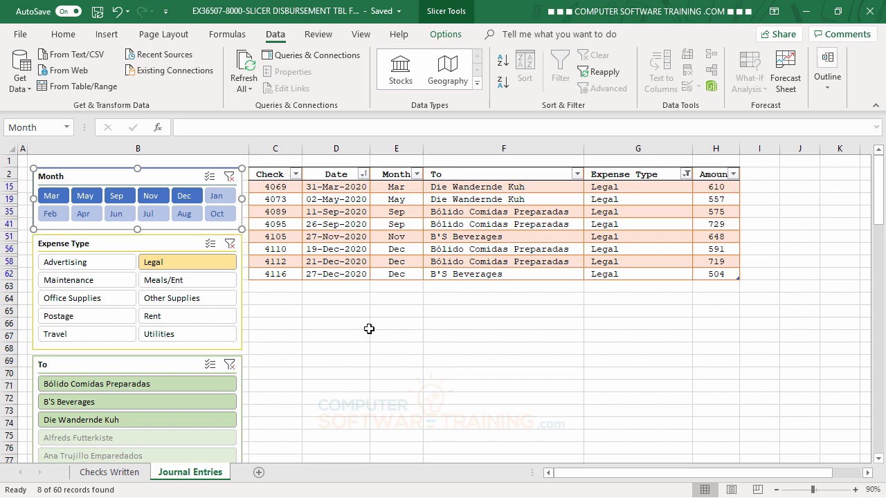
{"action": "left_click", "coordinate": [367, 328]}
{"action": "left_click", "coordinate": [230, 177]}
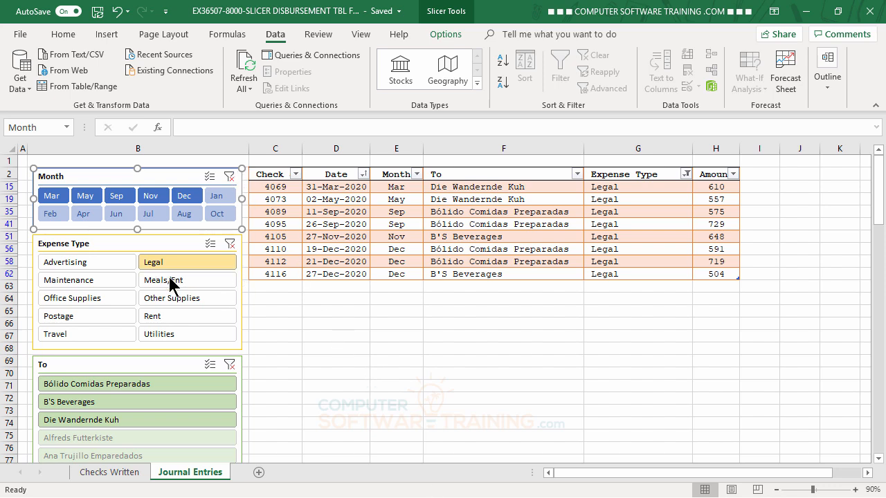
{"action": "left_click", "coordinate": [229, 244]}
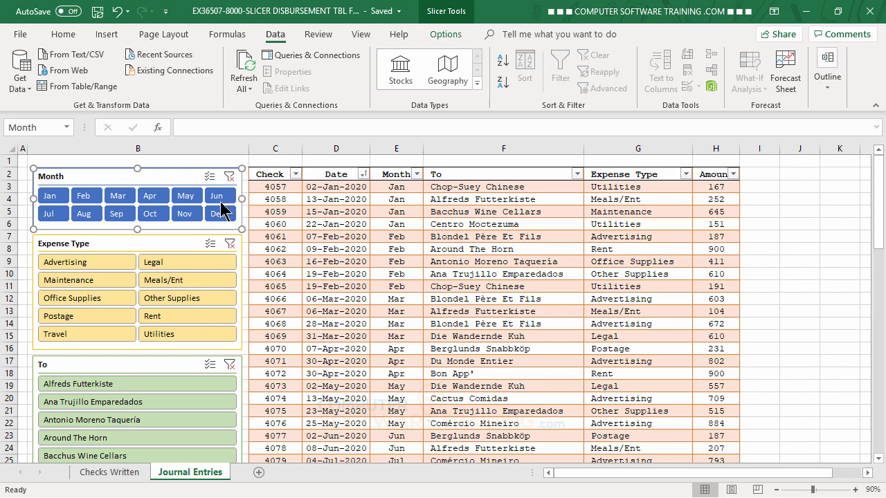
On the Checks Written sheet, convert the check data in A2:F62 into a table with headers
{"action": "left_click", "coordinate": [104, 472]}
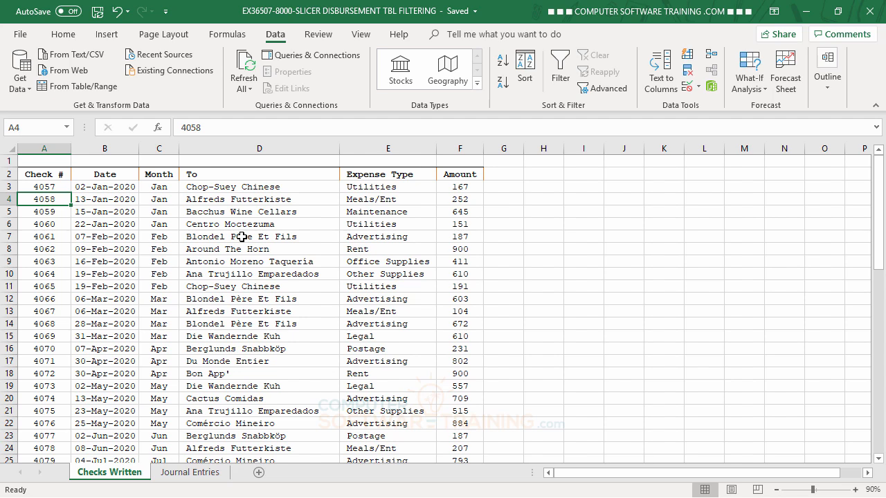
{"action": "left_click", "coordinate": [159, 237]}
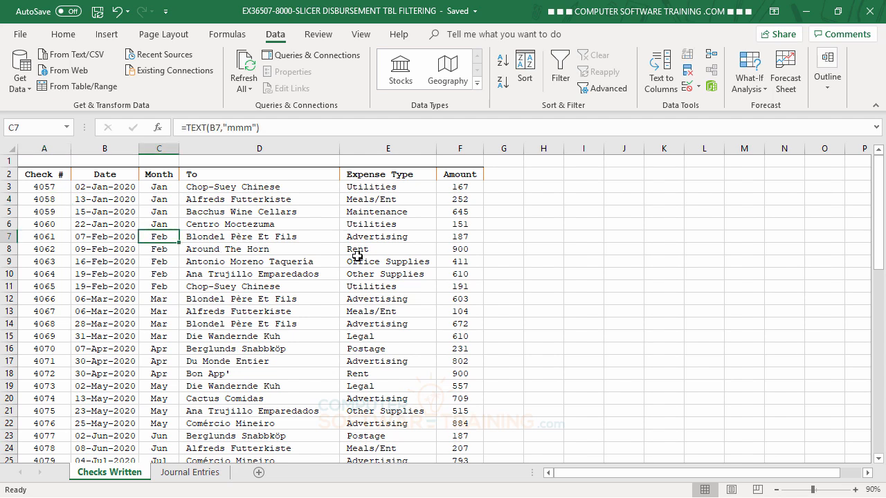
{"action": "left_click", "coordinate": [109, 34]}
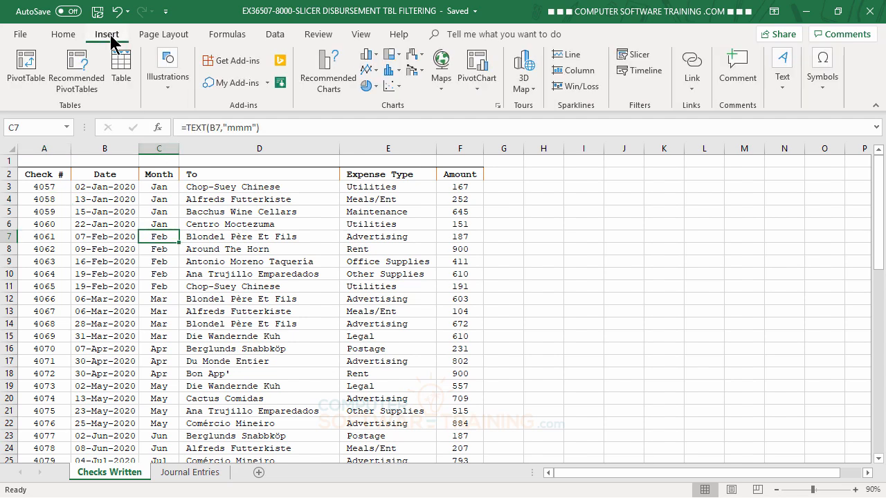
{"action": "left_click", "coordinate": [122, 64]}
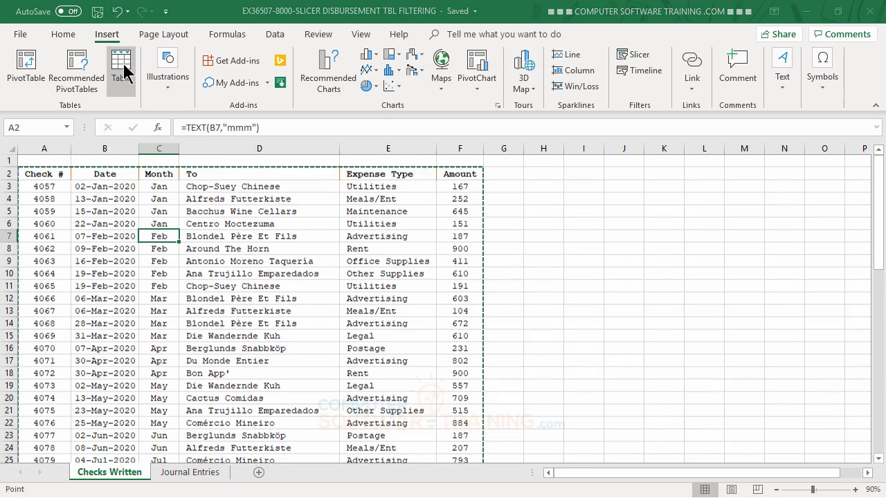
{"action": "left_click", "coordinate": [458, 162]}
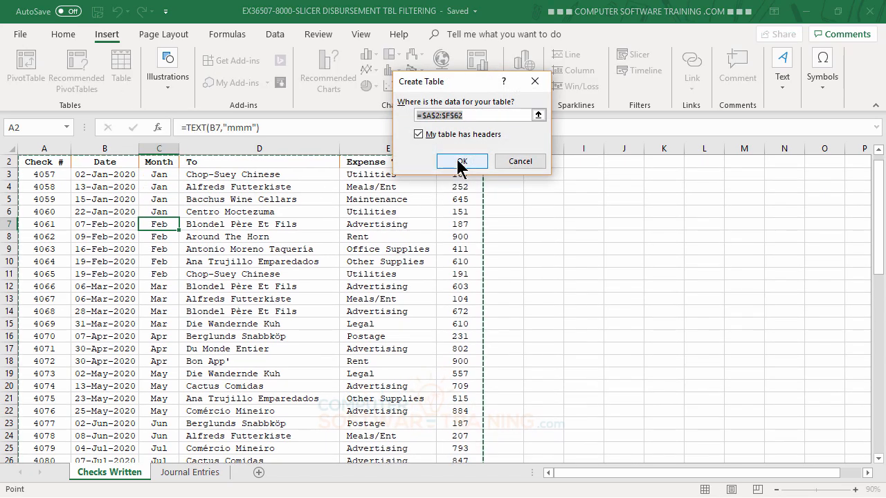
{"action": "left_click", "coordinate": [340, 335]}
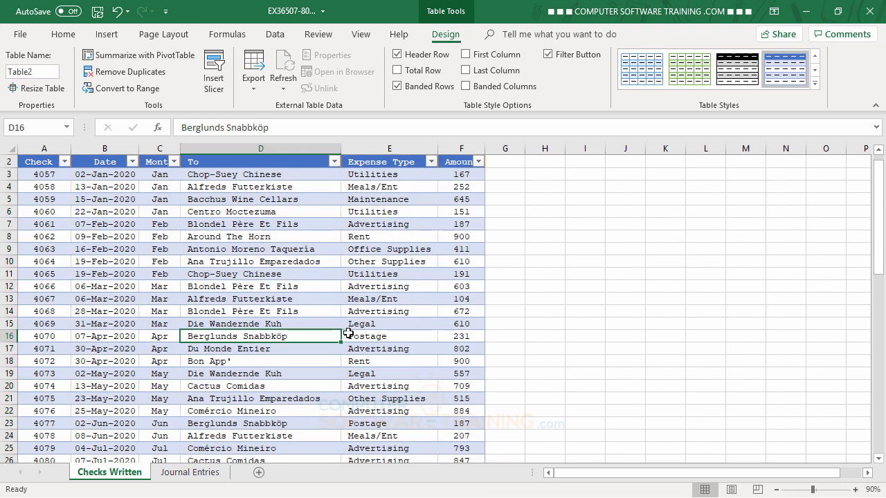
{"action": "scroll", "coordinate": [350, 331], "scroll_direction": "up", "scroll_amount": 1}
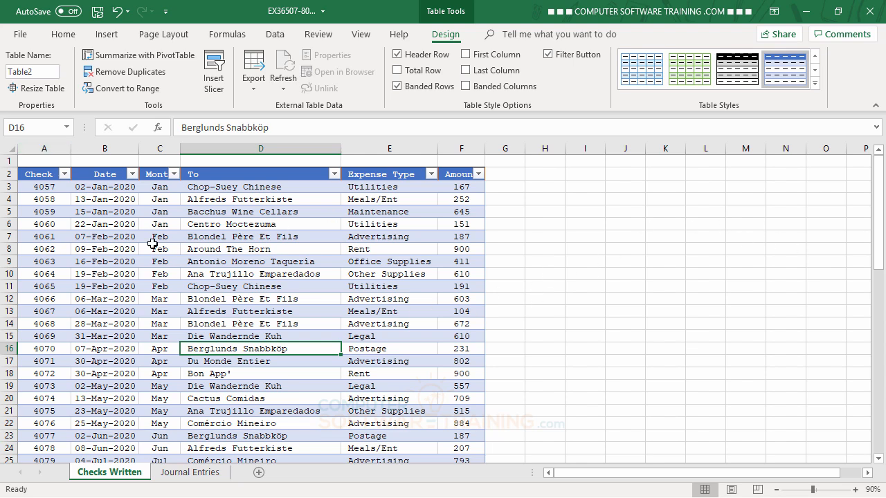
Insert Month, To and Expense Type slicers for the Checks Written table, after a brief look at the Journal Entries sheet
{"action": "left_click", "coordinate": [195, 472]}
{"action": "left_click", "coordinate": [112, 473]}
{"action": "left_click", "coordinate": [215, 83]}
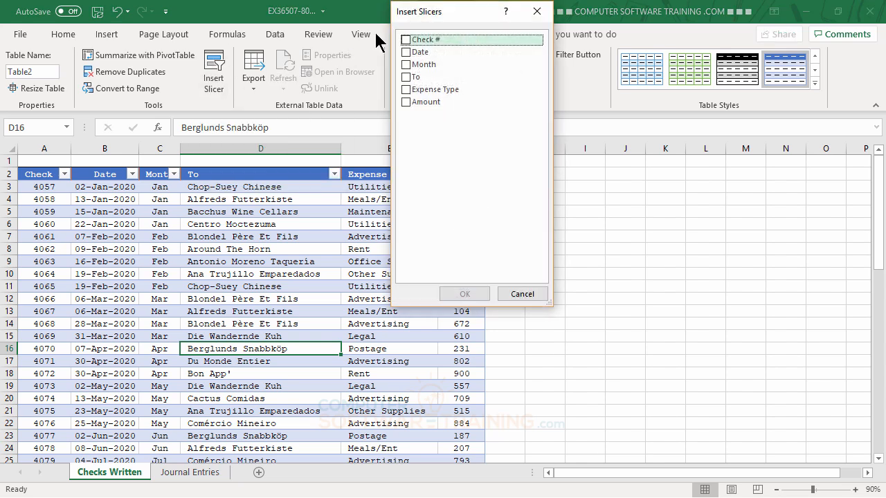
{"action": "left_click_drag", "start_coordinate": [433, 12], "coordinate": [231, 73]}
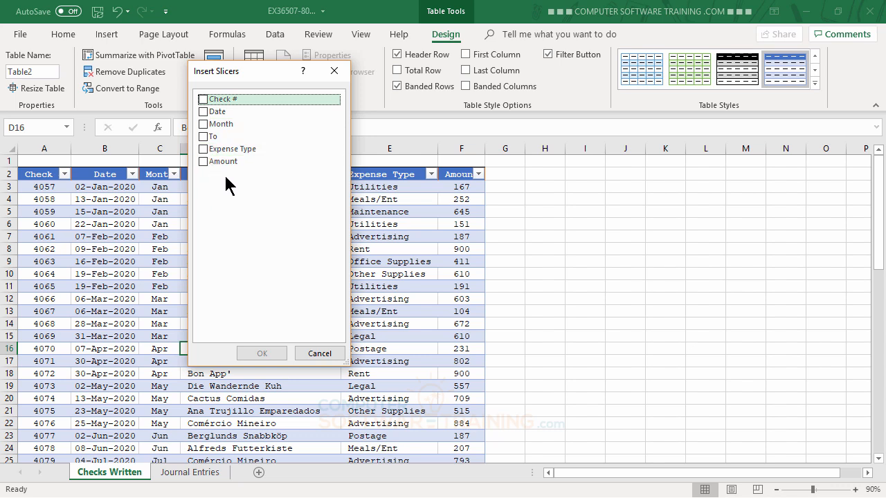
{"action": "left_click", "coordinate": [203, 125]}
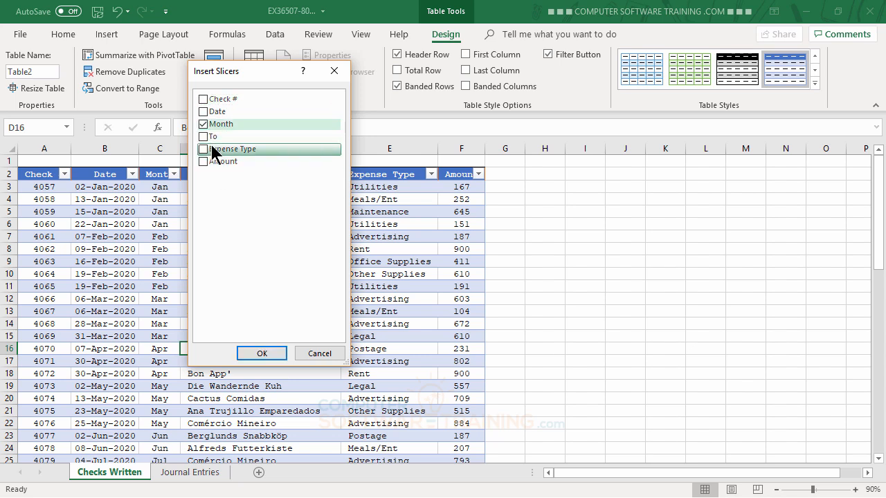
{"action": "left_click", "coordinate": [203, 149]}
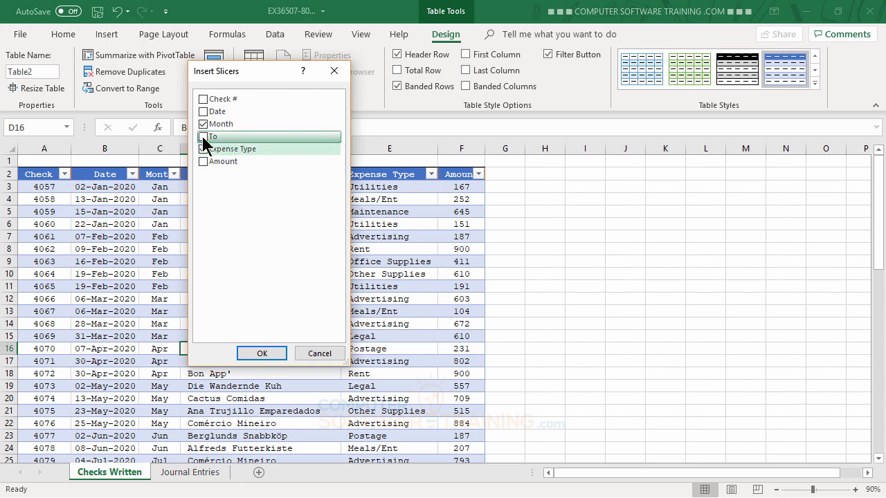
{"action": "left_click", "coordinate": [203, 138]}
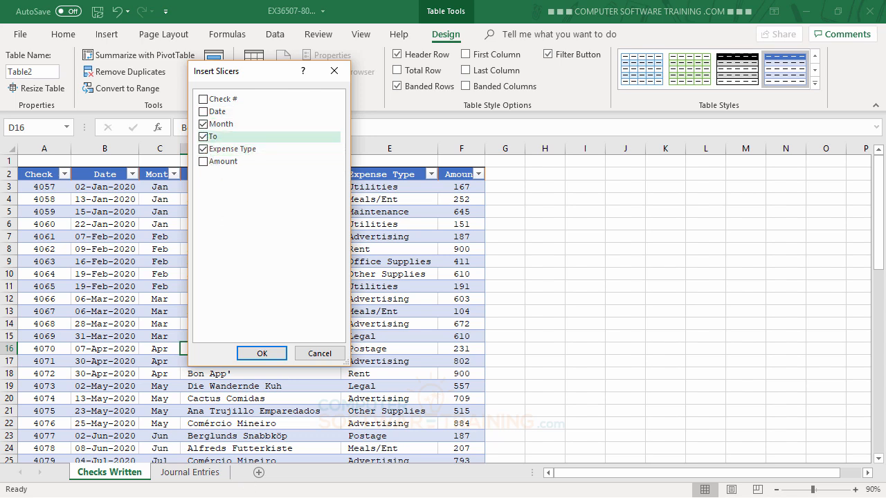
{"action": "left_click", "coordinate": [262, 354]}
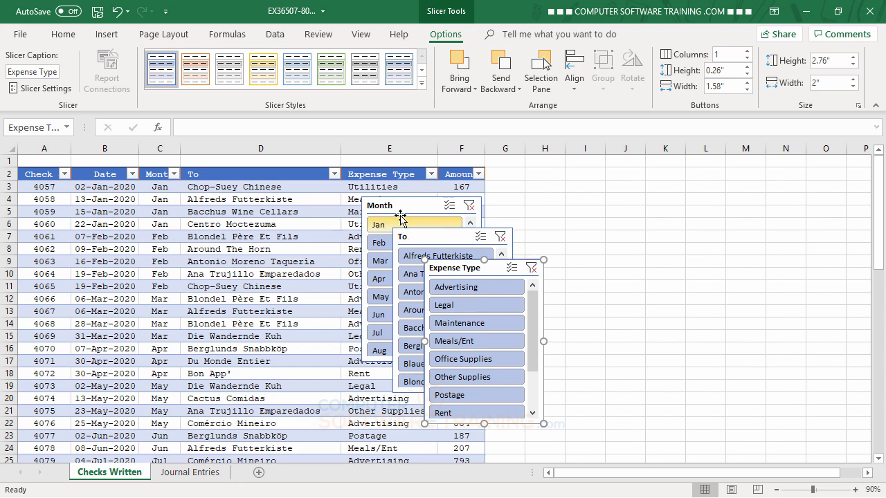
Separate the overlapping slicers, placing Month beside the table at column G and moving To and Expense Type aside over the table
{"action": "left_click_drag", "start_coordinate": [429, 205], "coordinate": [546, 177]}
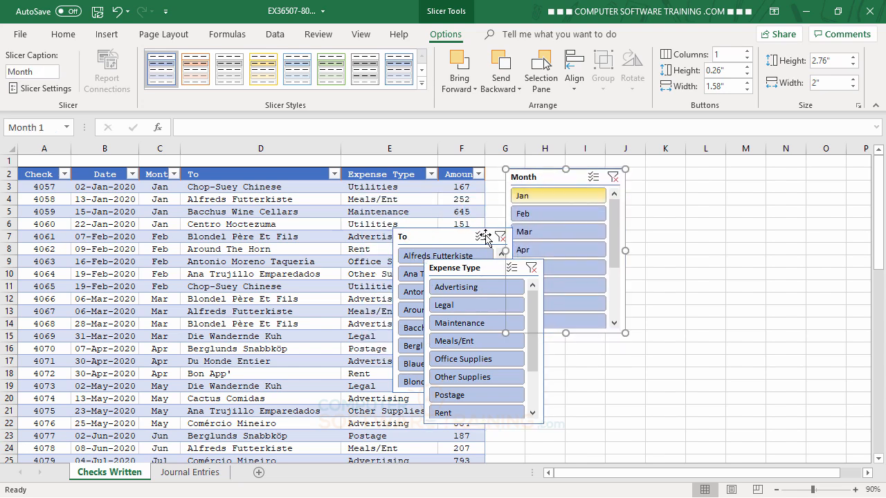
{"action": "left_click_drag", "start_coordinate": [433, 236], "coordinate": [267, 186]}
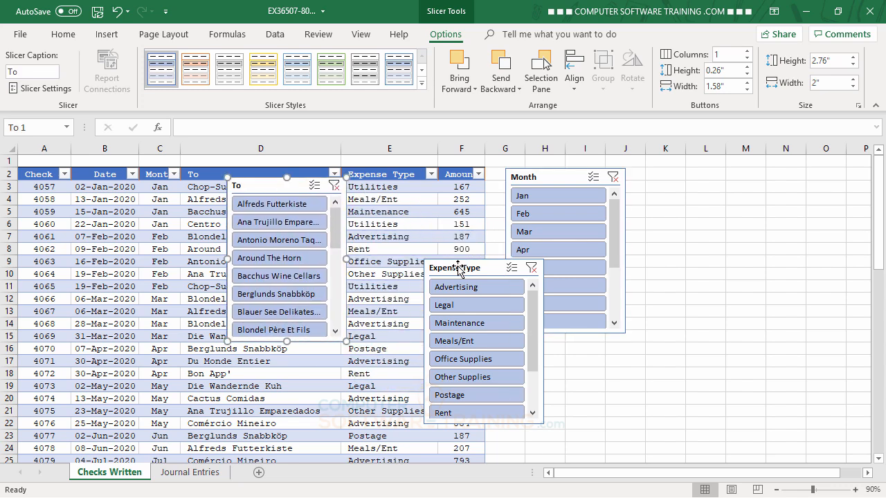
{"action": "left_click_drag", "start_coordinate": [460, 270], "coordinate": [308, 232]}
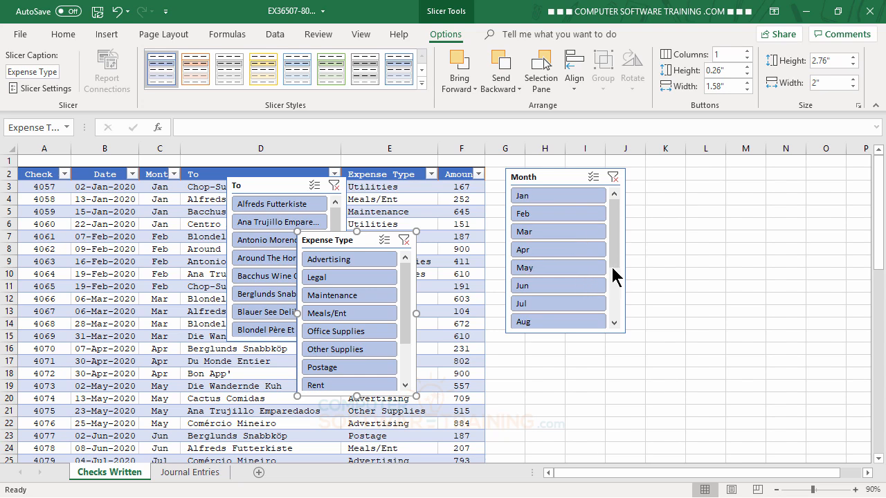
Arrange the Month slicer's buttons in 6 columns and resize the slicer to about 4.59" wide by 1.03" high
{"action": "left_click", "coordinate": [556, 177]}
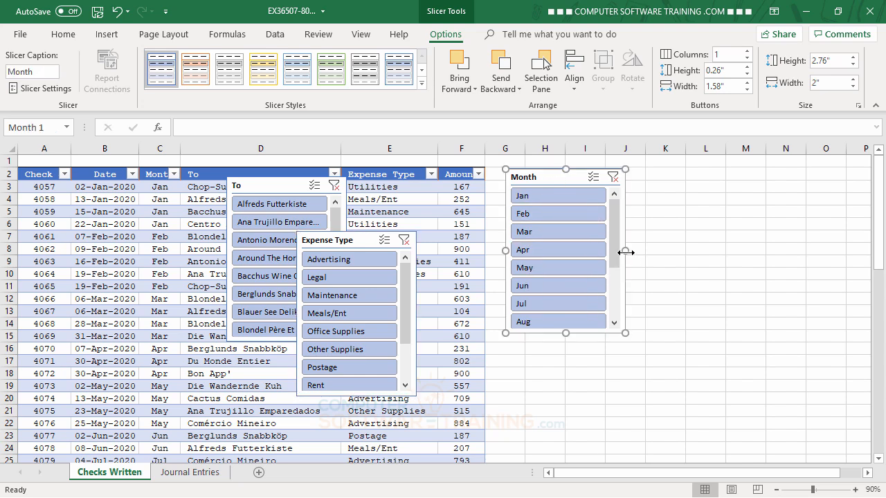
{"action": "left_click_drag", "start_coordinate": [625, 251], "coordinate": [776, 258]}
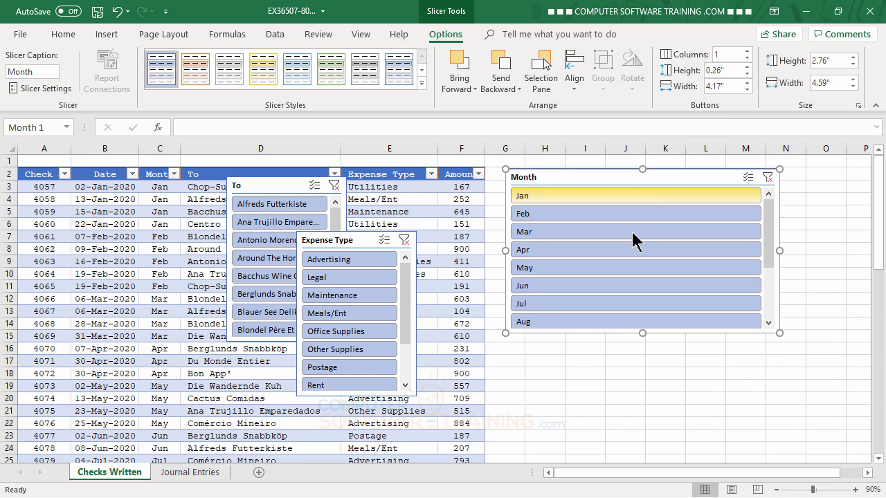
{"action": "left_click", "coordinate": [749, 51]}
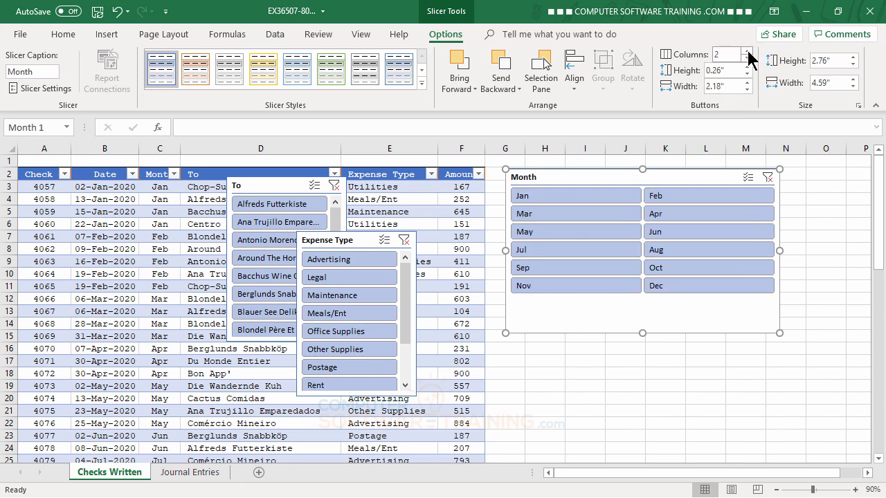
{"action": "left_click", "coordinate": [749, 51]}
{"action": "left_click", "coordinate": [748, 51]}
{"action": "left_click", "coordinate": [748, 51]}
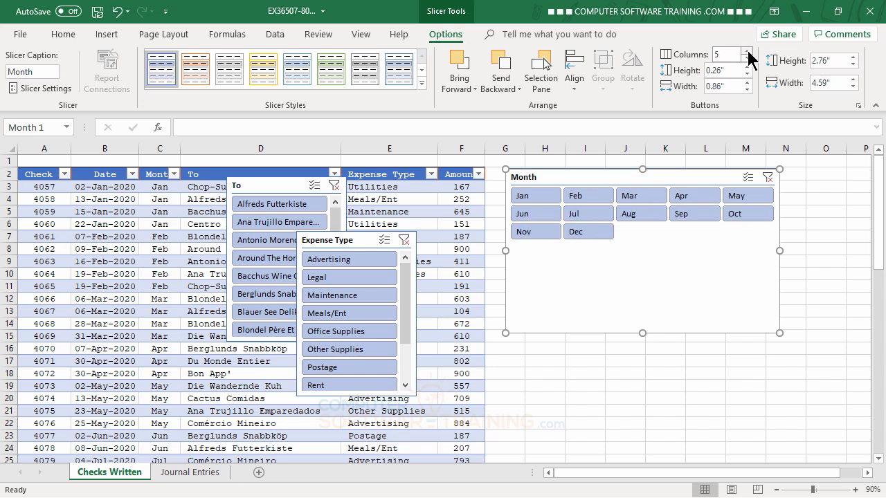
{"action": "left_click", "coordinate": [748, 51]}
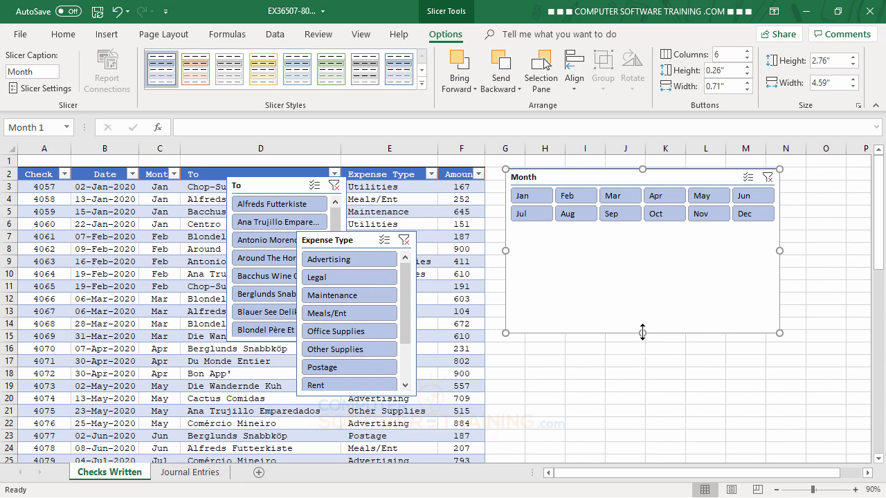
{"action": "left_click_drag", "start_coordinate": [642, 333], "coordinate": [643, 231]}
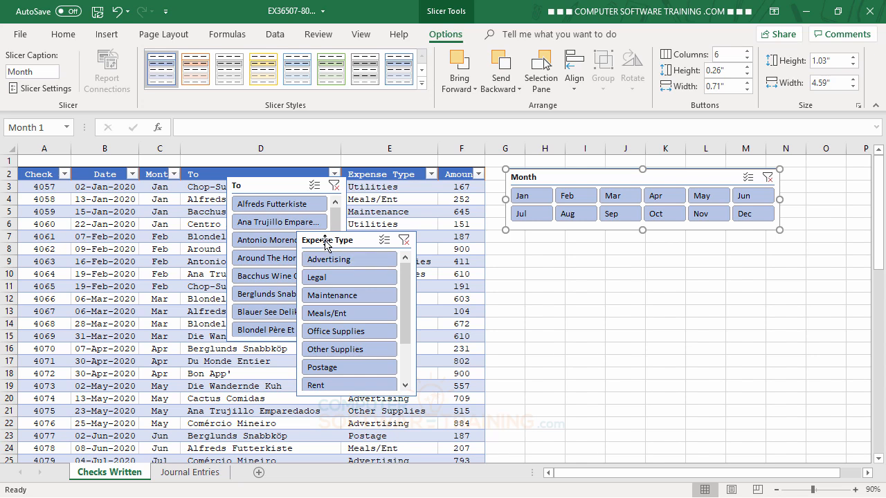
Position the Expense Type slicer directly below the Month slicer and widen it to about 4.56"
{"action": "left_click_drag", "start_coordinate": [325, 240], "coordinate": [535, 243]}
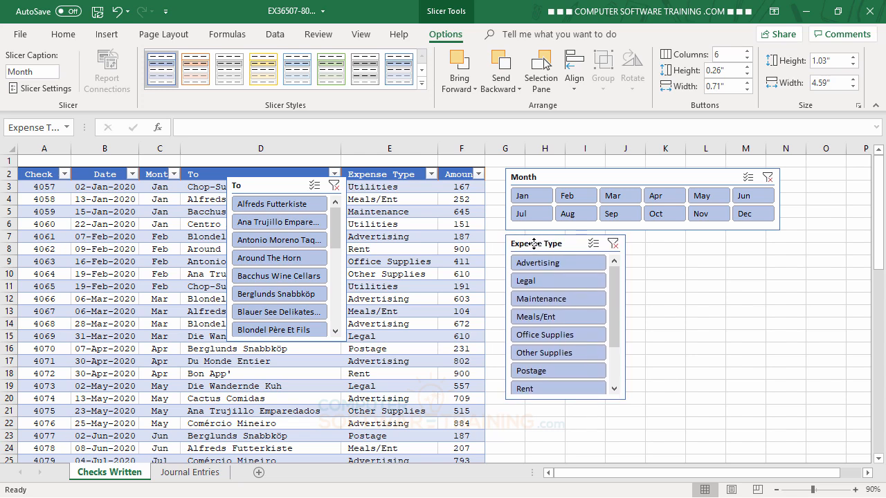
{"action": "left_click_drag", "start_coordinate": [534, 243], "coordinate": [534, 242]}
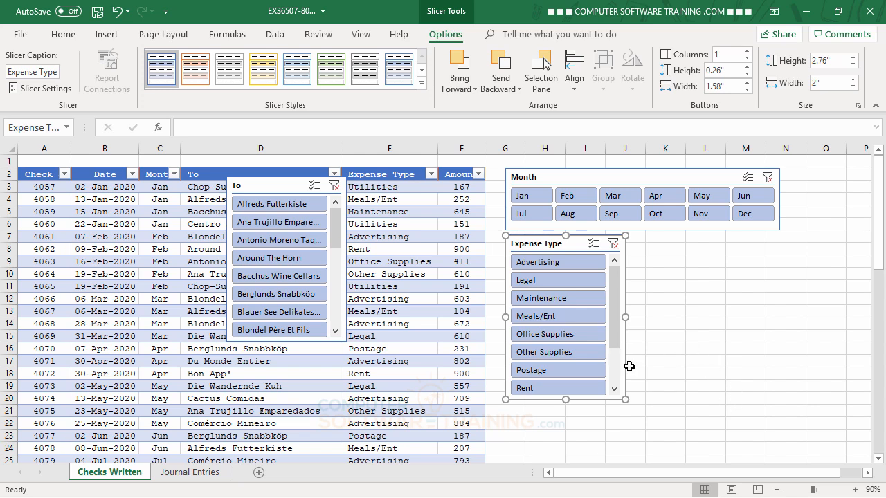
{"action": "left_click_drag", "start_coordinate": [625, 317], "coordinate": [779, 301]}
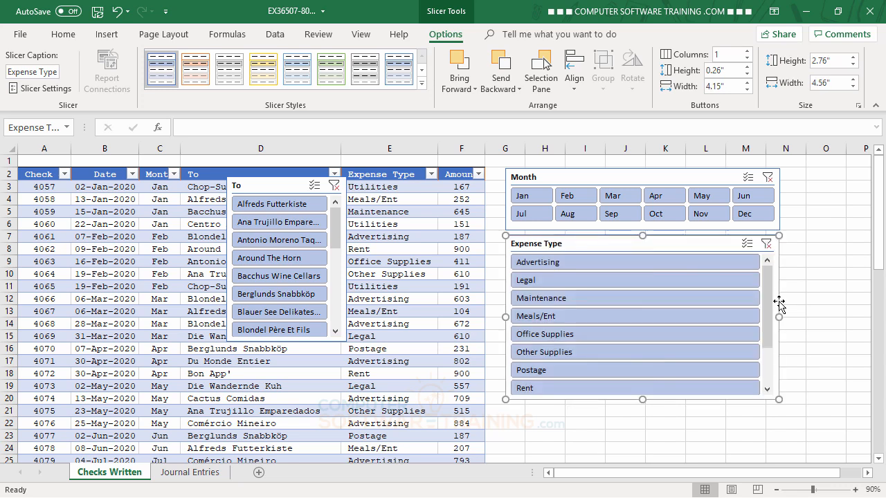
Arrange the Expense Type slicer's buttons in 4 columns and shorten the slicer to about 1.35" high
{"action": "left_click", "coordinate": [748, 51]}
{"action": "left_click", "coordinate": [748, 52]}
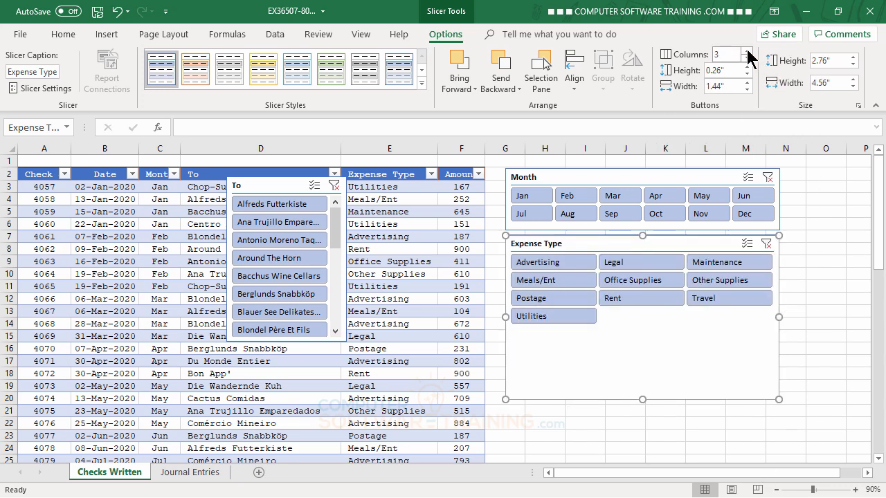
{"action": "left_click", "coordinate": [749, 51]}
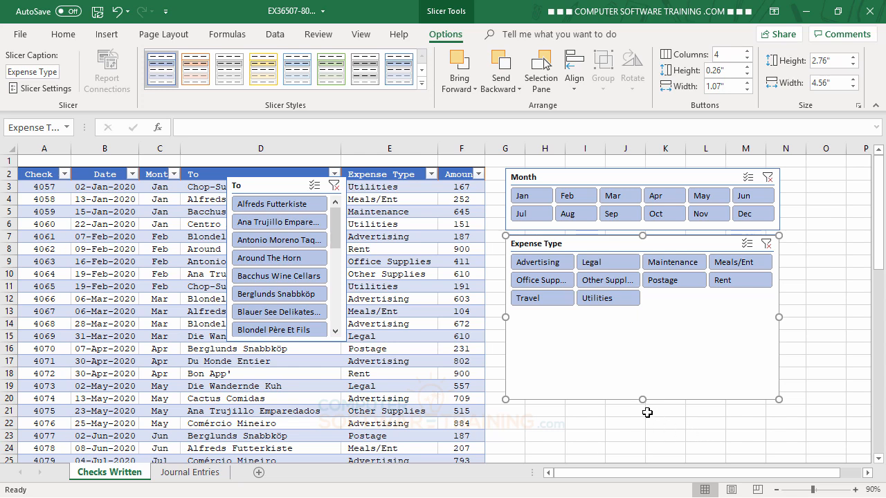
{"action": "left_click_drag", "start_coordinate": [642, 394], "coordinate": [644, 316]}
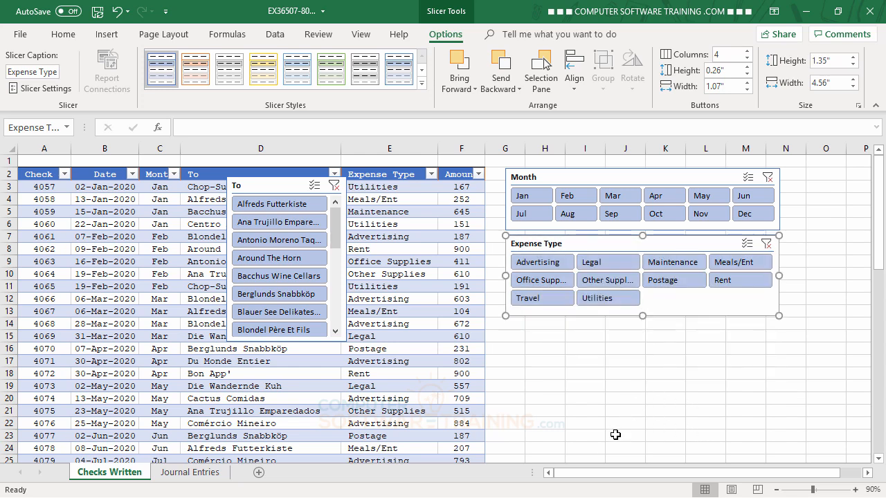
Position the To slicer directly below the Expense Type slicer and widen it to about 4.56"
{"action": "left_click_drag", "start_coordinate": [265, 189], "coordinate": [545, 331]}
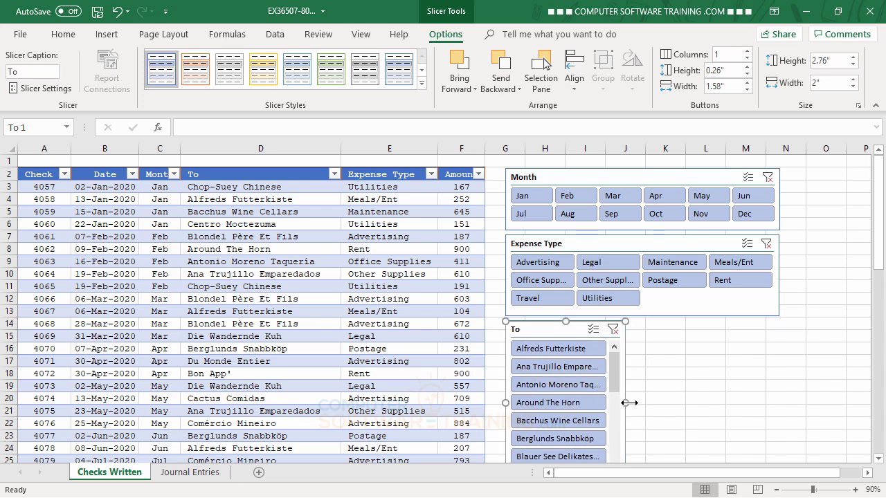
{"action": "left_click_drag", "start_coordinate": [626, 403], "coordinate": [778, 398]}
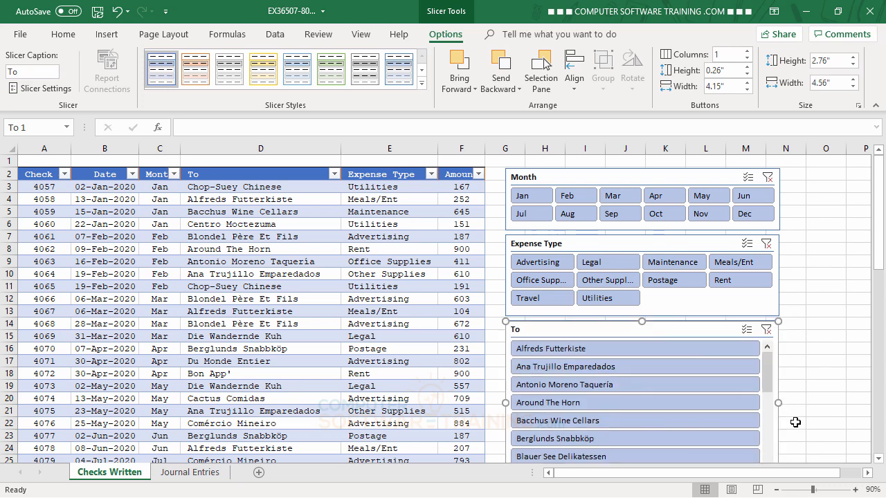
Arrange the To slicer's payee buttons in 2 columns, trying 3 columns before settling on 2
{"action": "scroll", "coordinate": [814, 299], "scroll_direction": "down", "scroll_amount": 1}
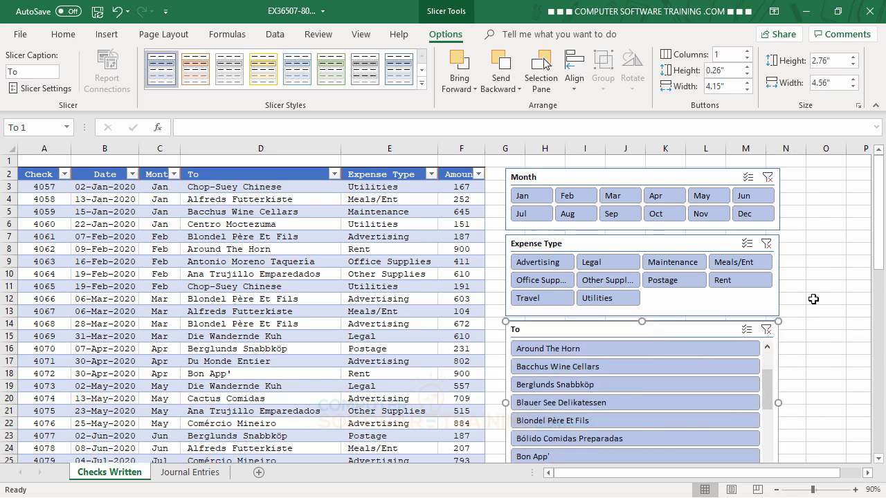
{"action": "left_click_drag", "start_coordinate": [878, 211], "coordinate": [882, 256]}
{"action": "left_click", "coordinate": [748, 50]}
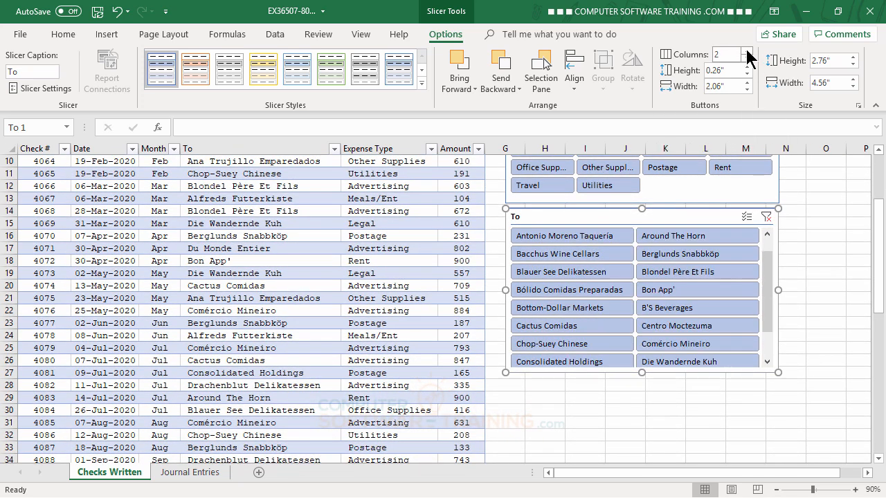
{"action": "left_click", "coordinate": [747, 50]}
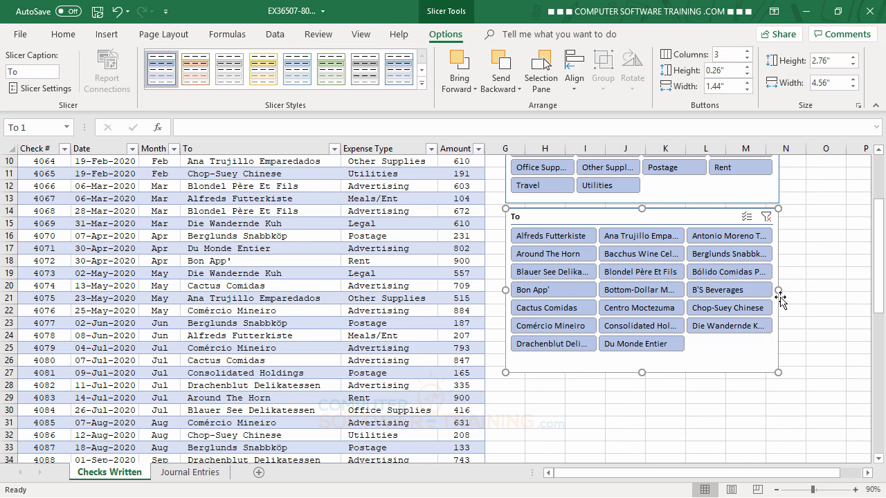
{"action": "left_click", "coordinate": [747, 59]}
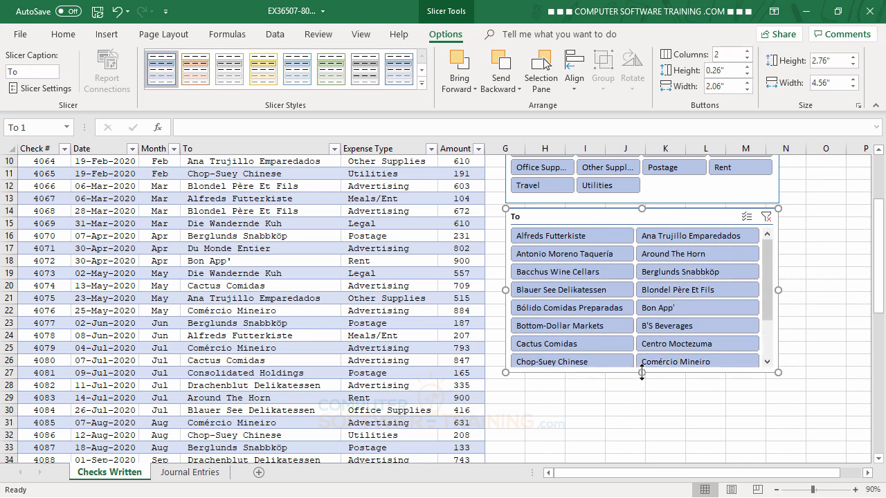
Lengthen the To slicer to about 3.45" high so that more payee buttons fit
{"action": "left_click_drag", "start_coordinate": [641, 374], "coordinate": [642, 413]}
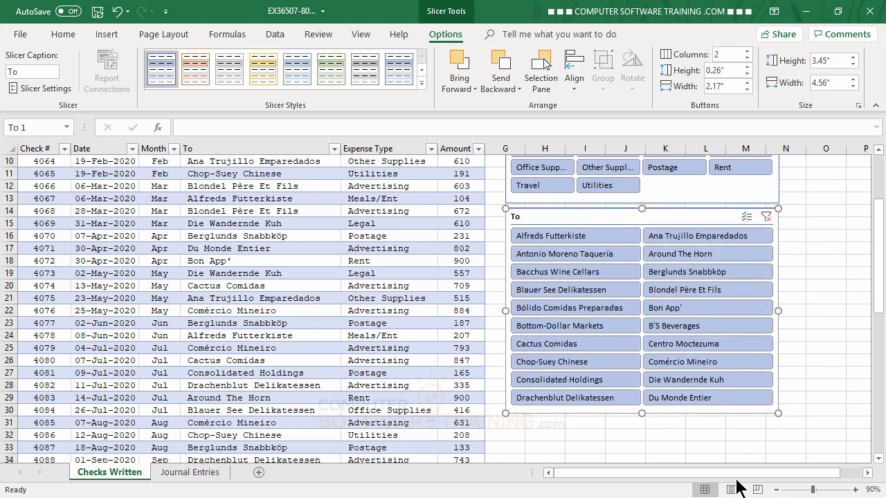
{"action": "left_click", "coordinate": [821, 261]}
{"action": "scroll", "coordinate": [808, 318], "scroll_direction": "up", "scroll_amount": 3}
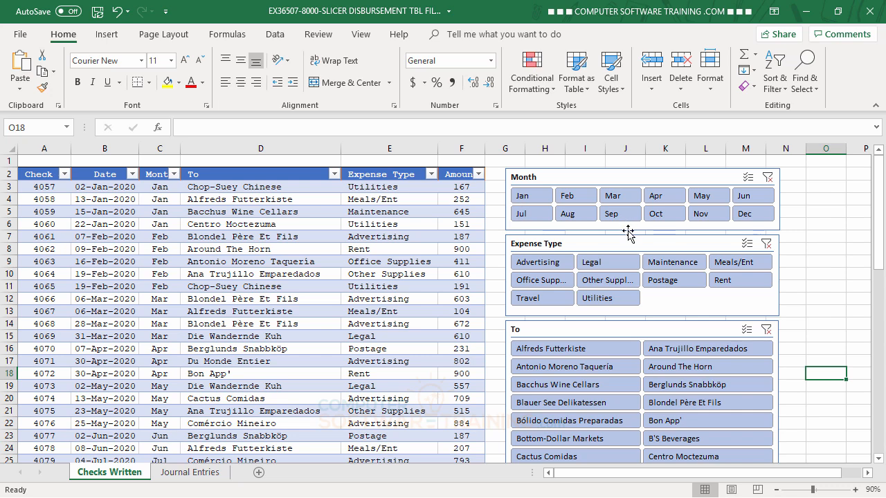
Apply light slicer styles: orange to Month, yellow to Expense Type and green to To
{"action": "left_click", "coordinate": [630, 177]}
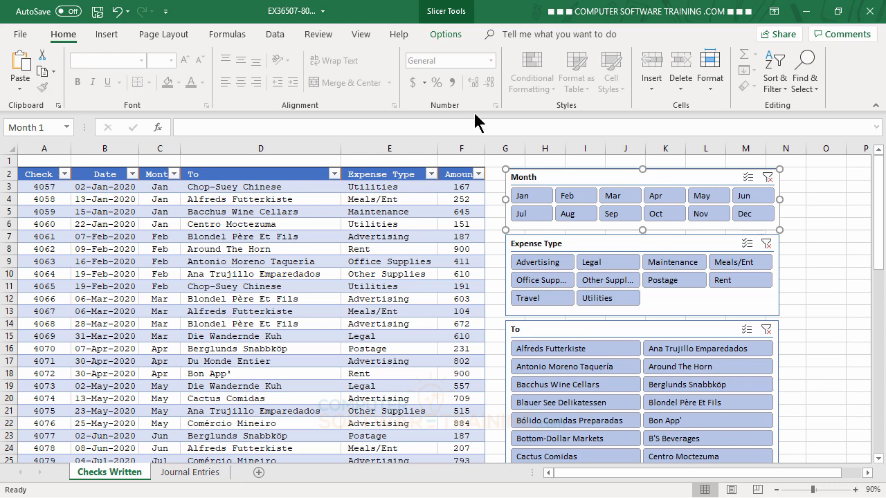
{"action": "left_click", "coordinate": [447, 36]}
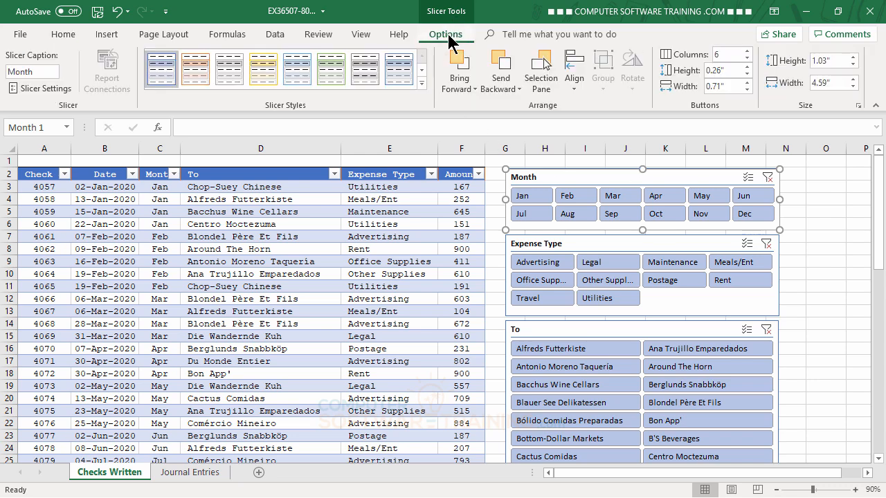
{"action": "left_click", "coordinate": [197, 69]}
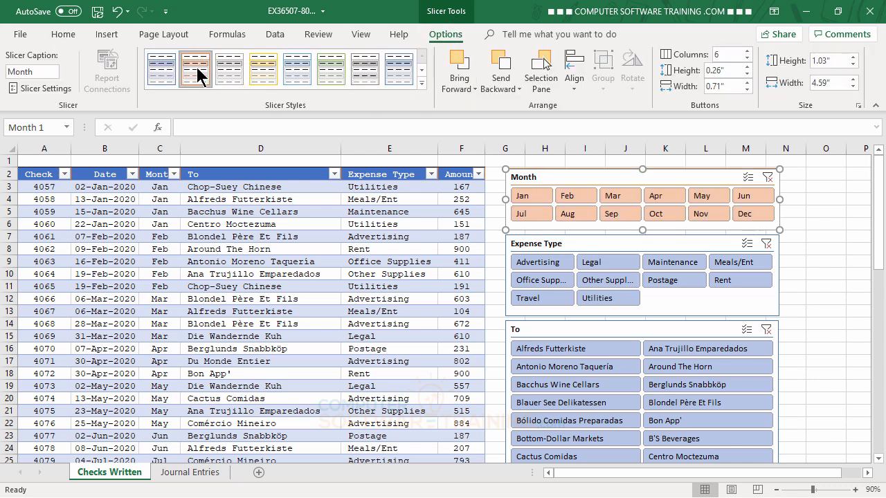
{"action": "left_click", "coordinate": [611, 245]}
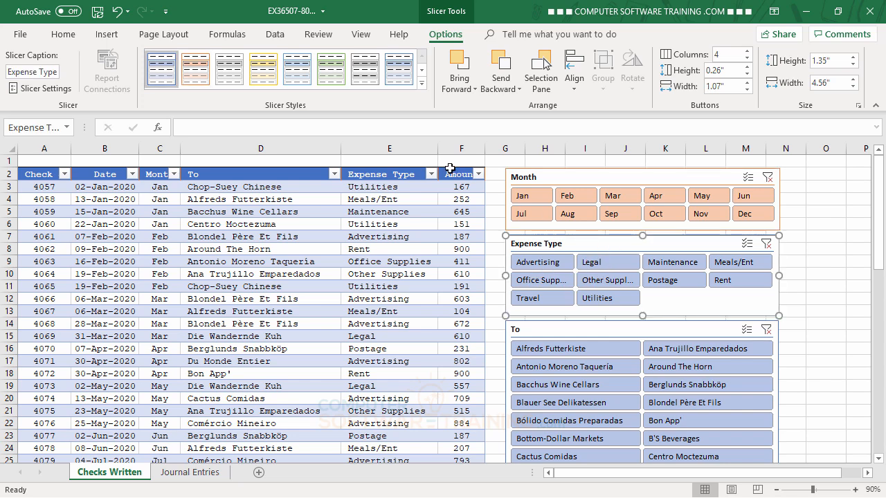
{"action": "left_click", "coordinate": [266, 69]}
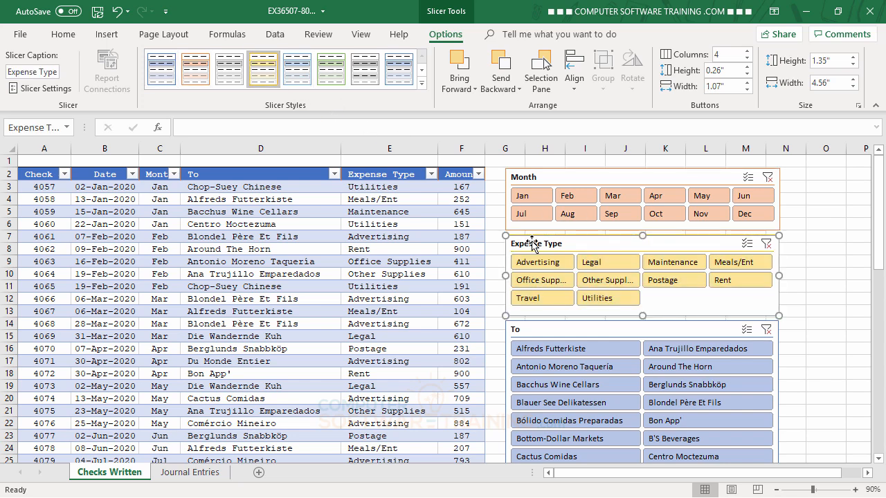
{"action": "left_click", "coordinate": [593, 331]}
{"action": "left_click", "coordinate": [330, 70]}
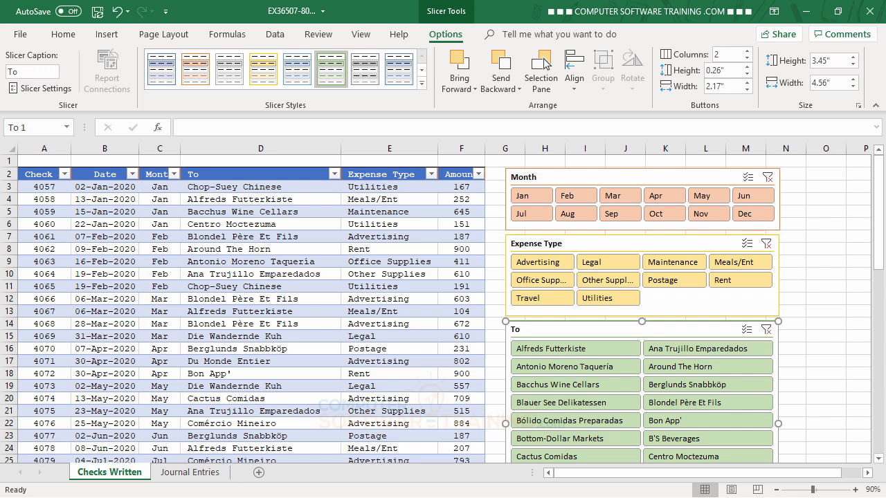
Apply the dark orange slicer style to the Month slicer
{"action": "left_click", "coordinate": [421, 70]}
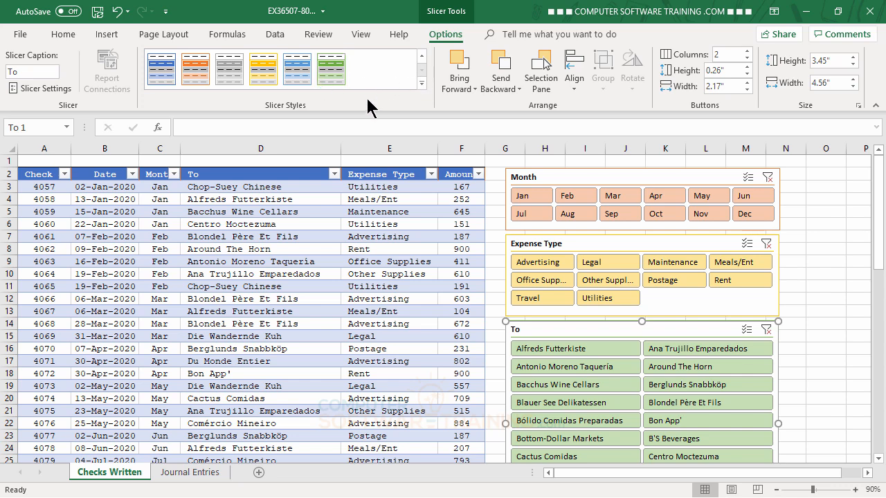
{"action": "left_click", "coordinate": [606, 178]}
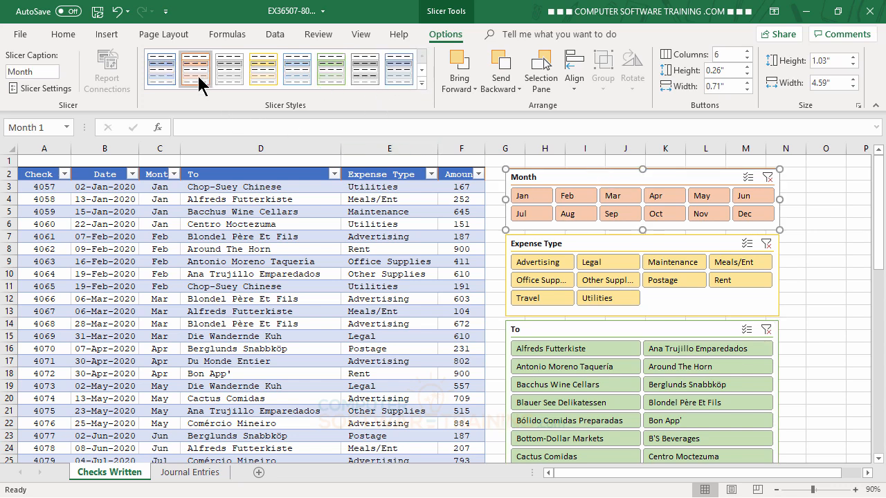
{"action": "left_click", "coordinate": [421, 72]}
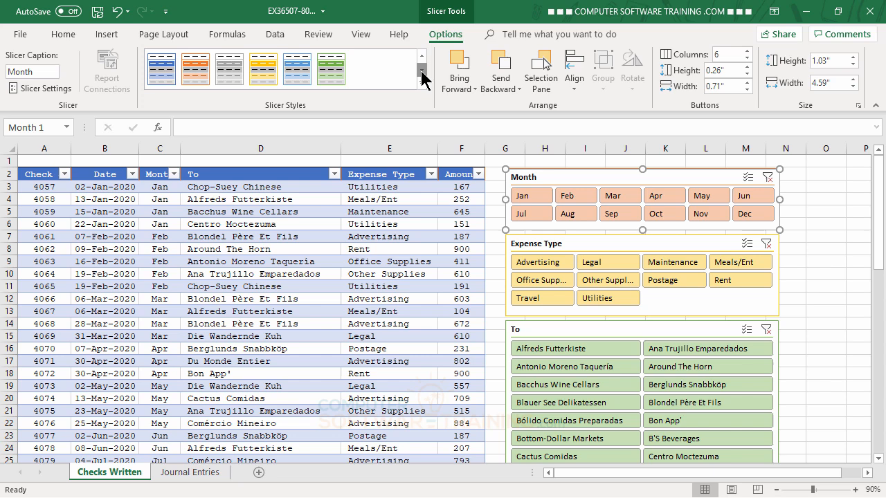
{"action": "left_click", "coordinate": [200, 71]}
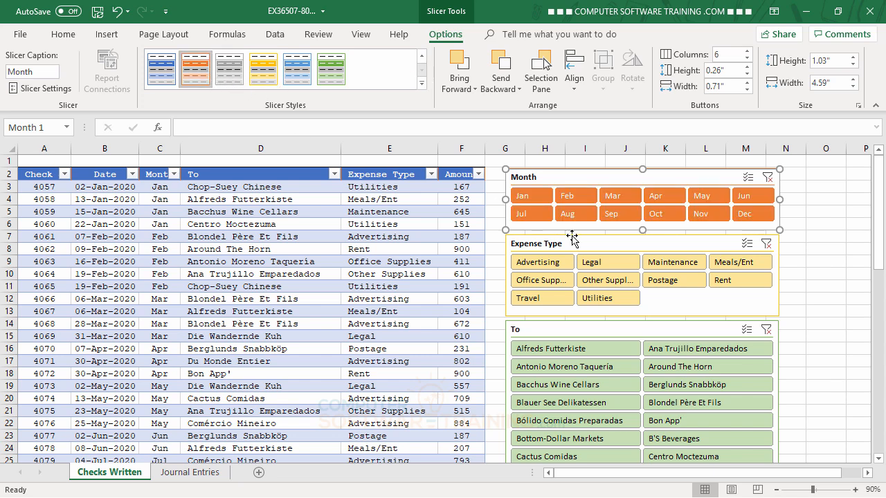
Apply the dark blue slicer style to the Expense Type slicer, trying dark yellow before settling on blue
{"action": "left_click", "coordinate": [610, 243]}
{"action": "left_click", "coordinate": [421, 72]}
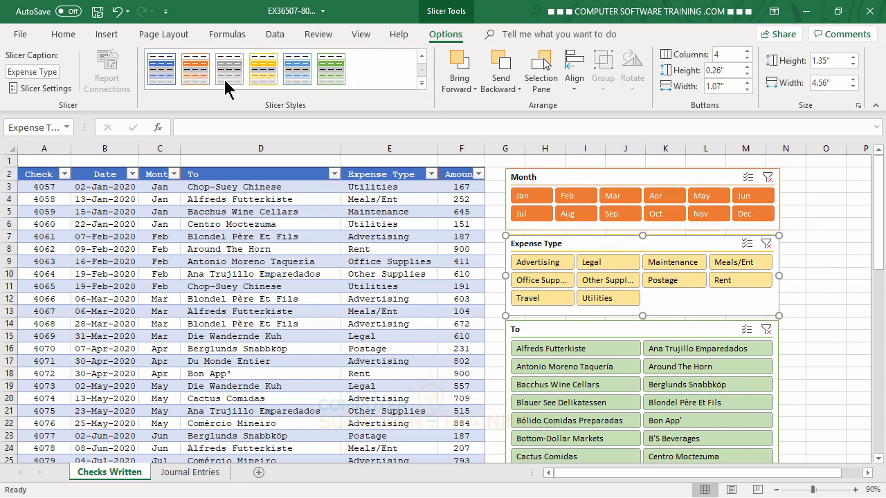
{"action": "left_click", "coordinate": [269, 76]}
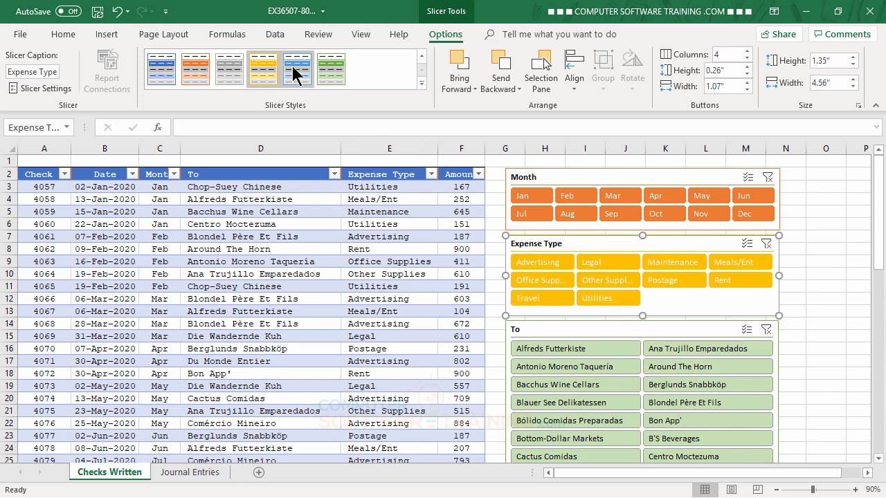
{"action": "left_click", "coordinate": [169, 66]}
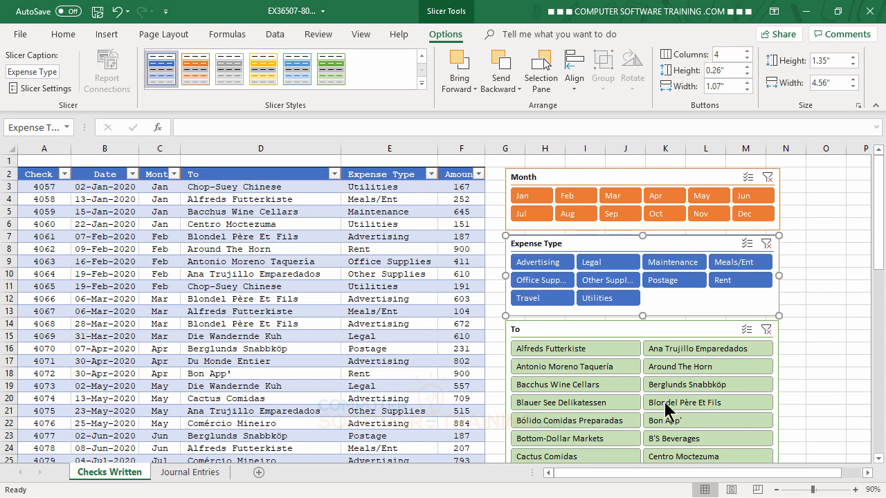
Apply the dark green slicer style to the To slicer and deselect it
{"action": "left_click", "coordinate": [618, 331]}
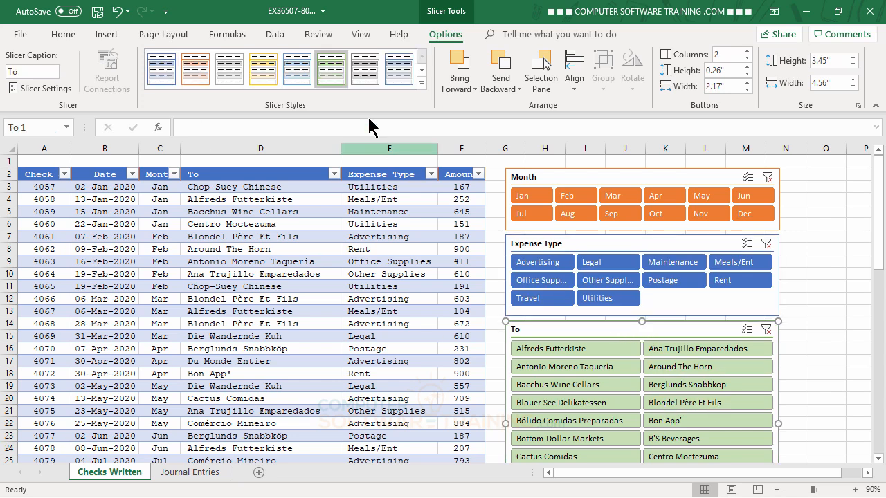
{"action": "left_click", "coordinate": [422, 70]}
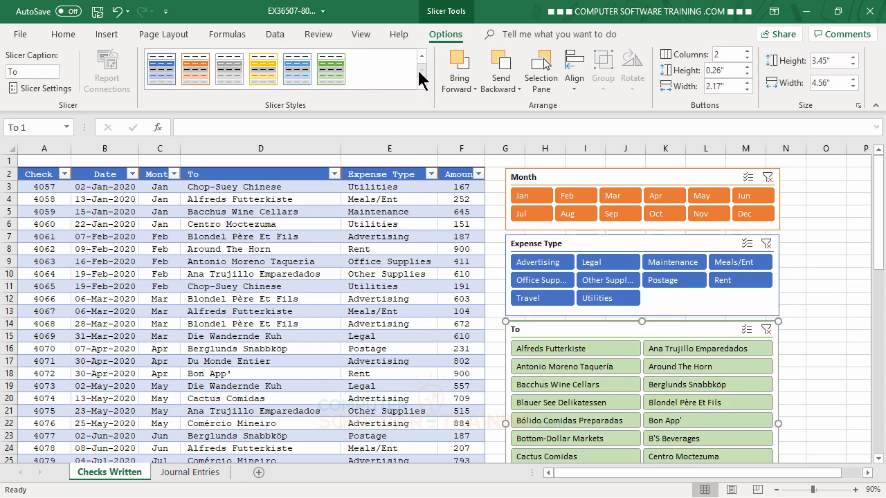
{"action": "left_click", "coordinate": [331, 69]}
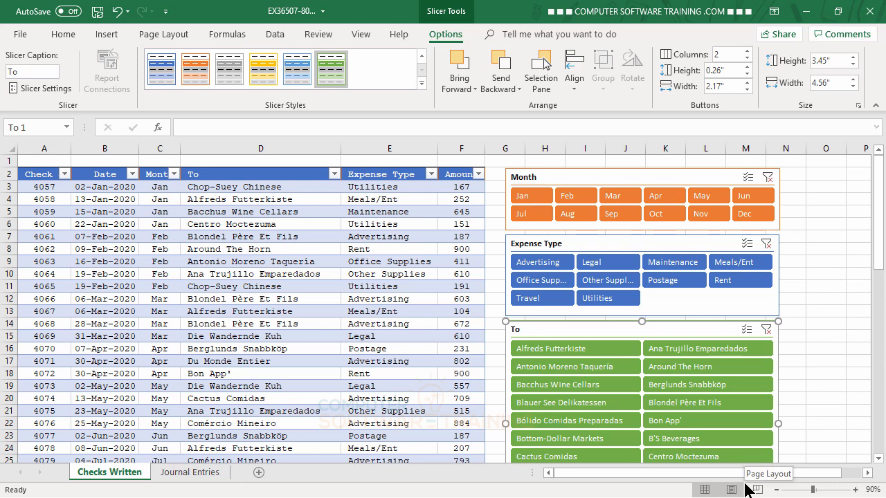
{"action": "left_click", "coordinate": [842, 248]}
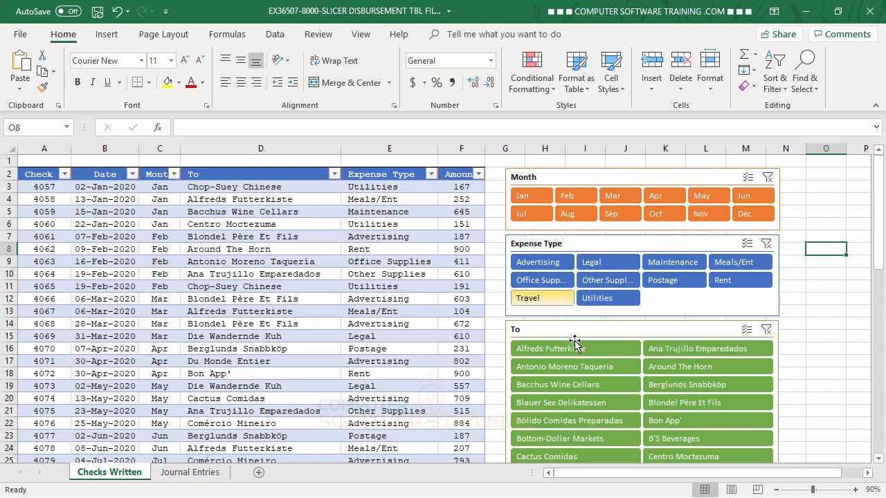
Filter the checks to October, November and December with the Month slicer
{"action": "left_click", "coordinate": [668, 209]}
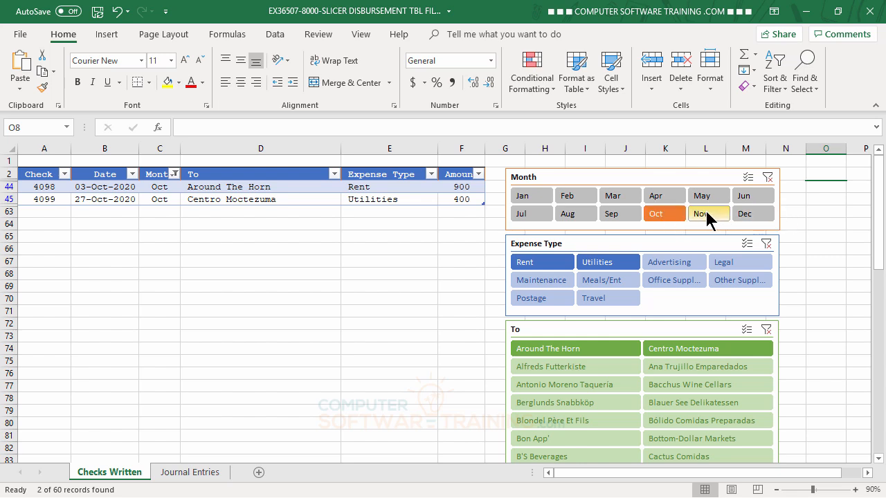
{"action": "left_click", "coordinate": [707, 214], "text": "ctrl"}
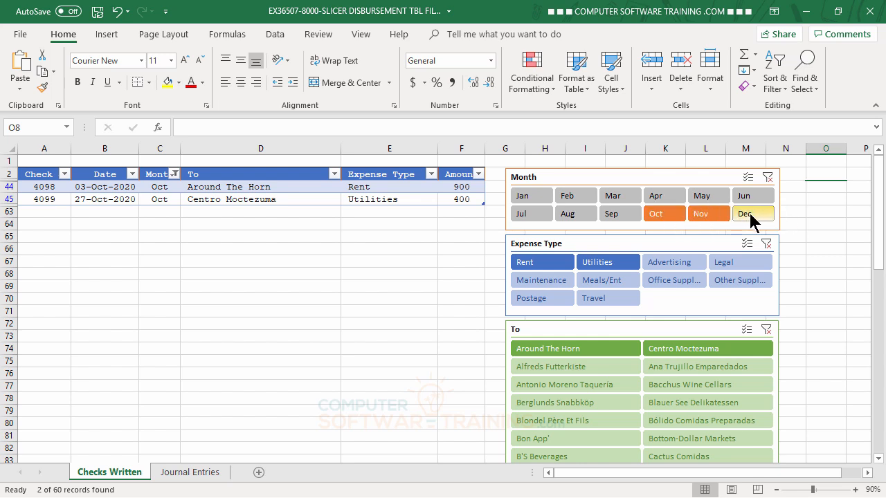
{"action": "left_click", "coordinate": [751, 214], "text": "ctrl"}
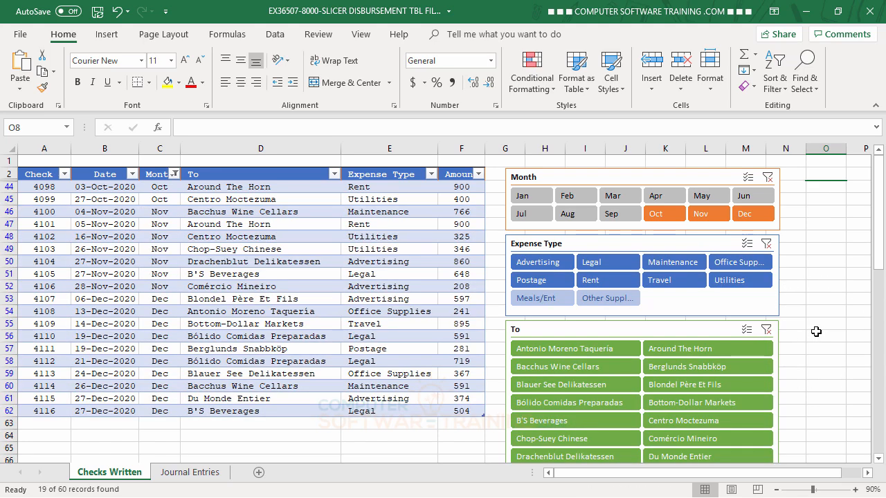
Exclude Advertising, Postage, Travel, Utilities and Office Supplies with the Expense Type slicer, undoing a Postage-only selection along the way
{"action": "left_click", "coordinate": [544, 270], "text": "ctrl"}
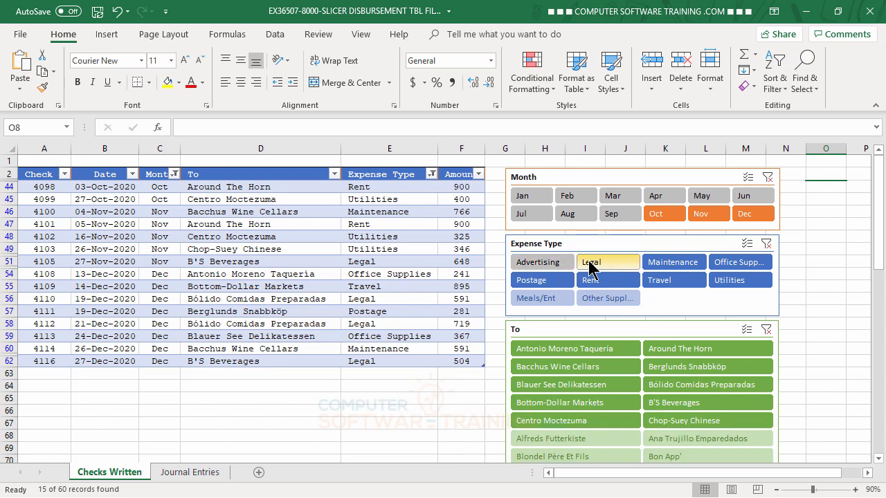
{"action": "left_click", "coordinate": [560, 284]}
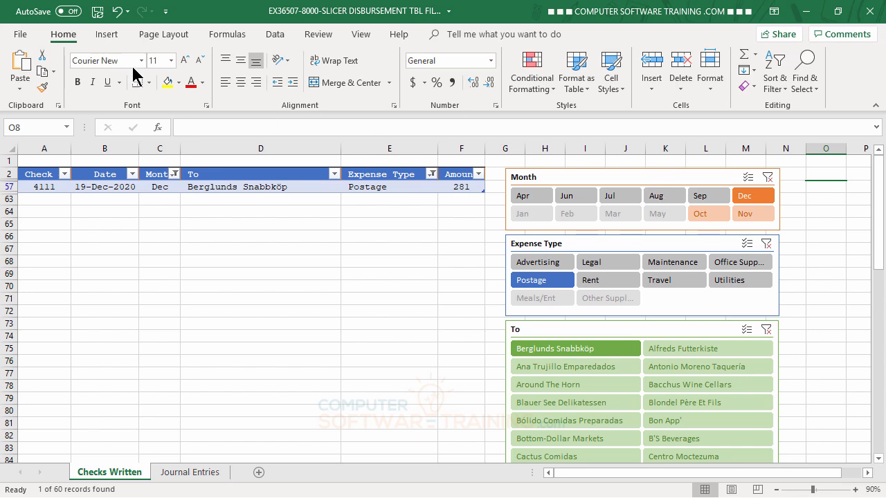
{"action": "left_click", "coordinate": [117, 11]}
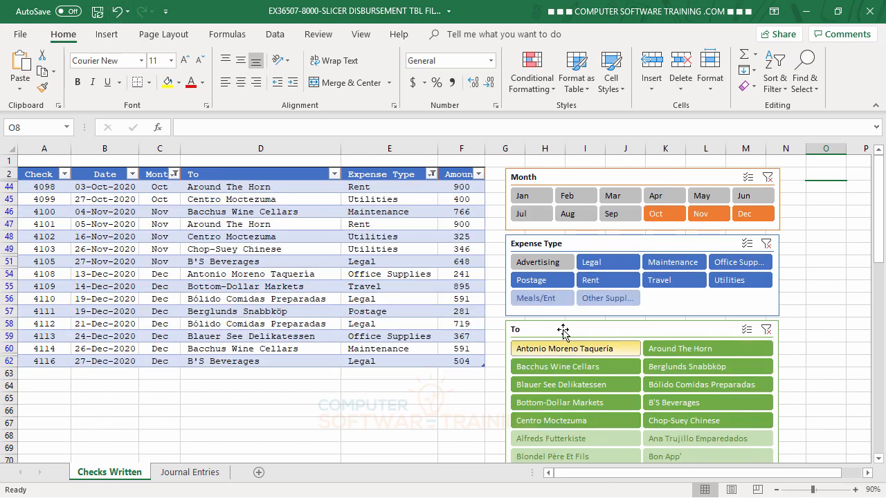
{"action": "left_click", "coordinate": [549, 283], "text": "ctrl"}
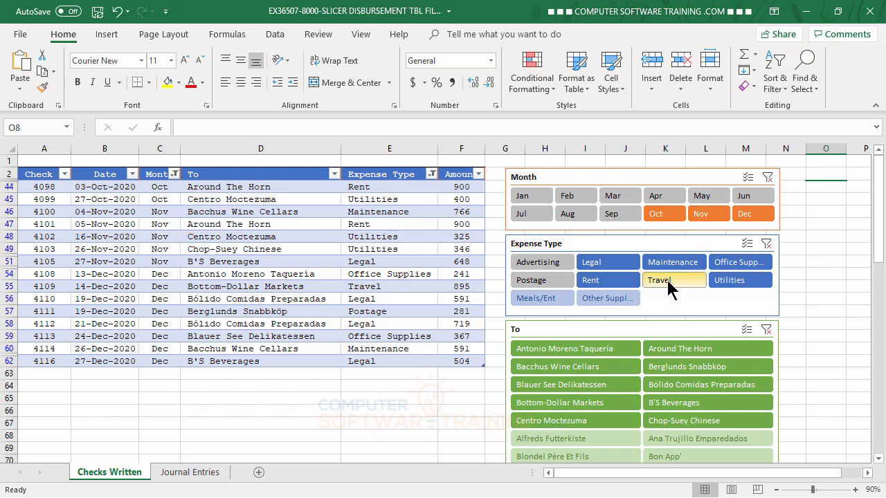
{"action": "left_click", "coordinate": [736, 265]}
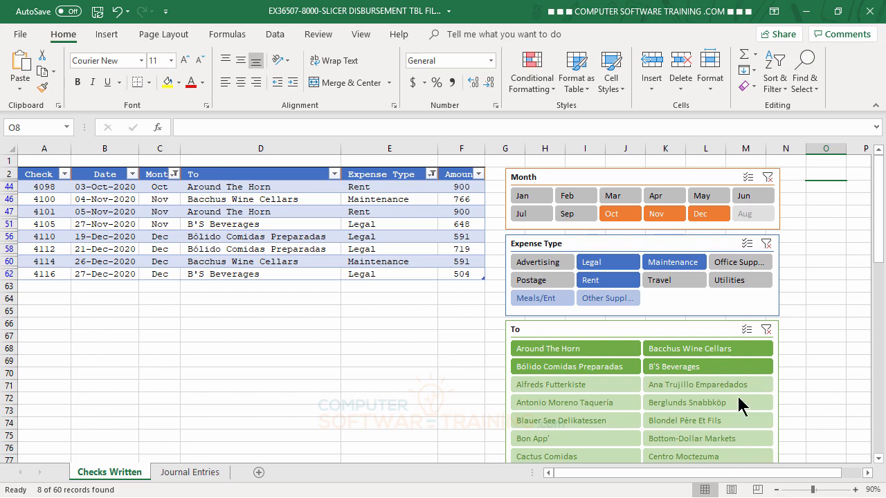
Clear the filters of the Month, Expense Type and To slicers and deselect the slicers
{"action": "left_click", "coordinate": [770, 177]}
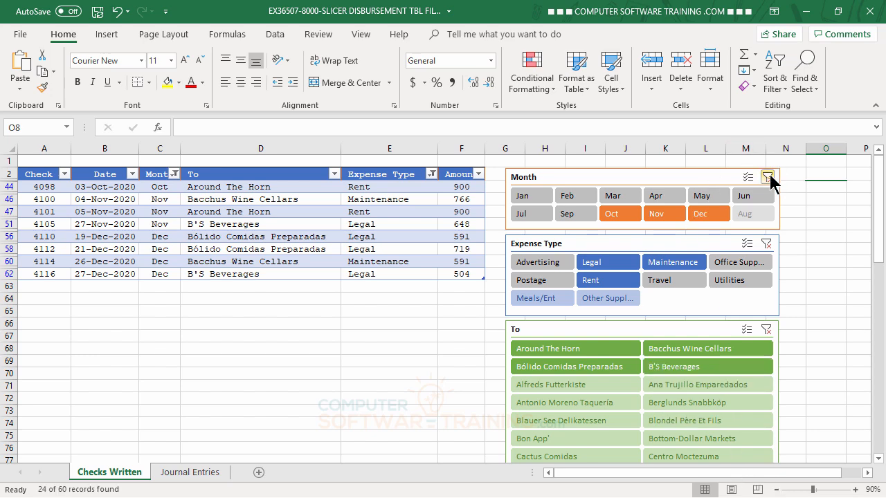
{"action": "left_click", "coordinate": [768, 245]}
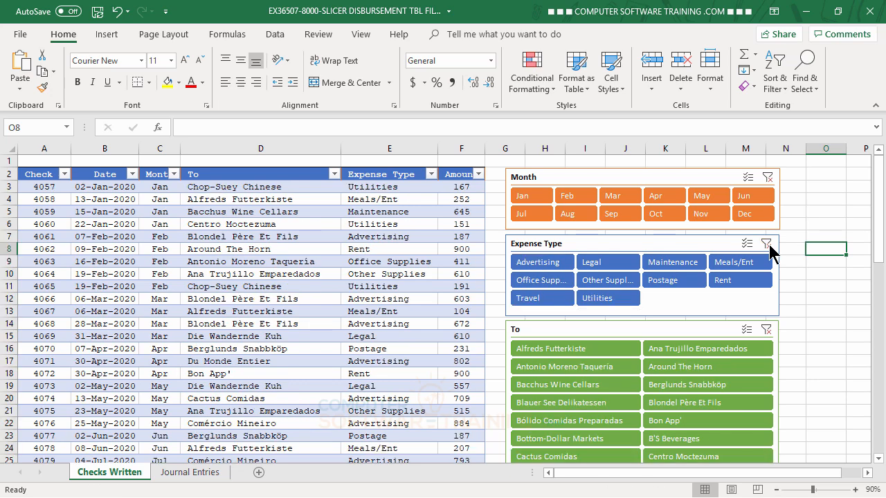
{"action": "left_click", "coordinate": [766, 331]}
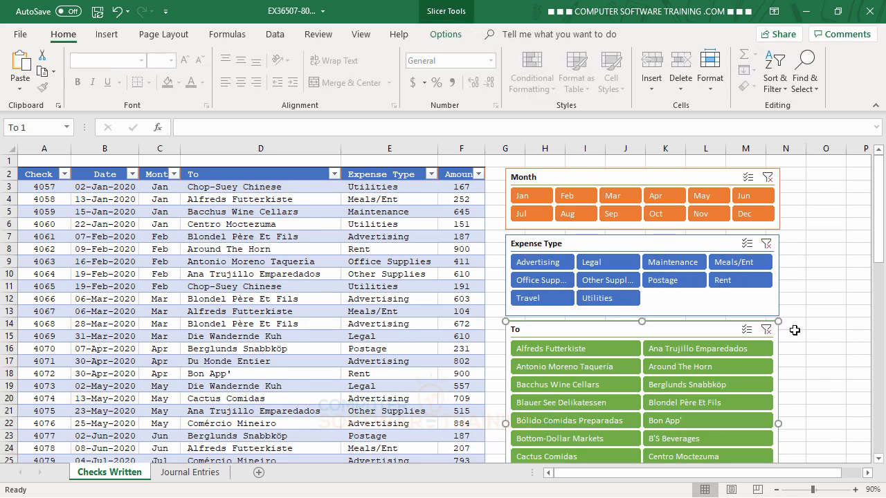
{"action": "left_click", "coordinate": [801, 272]}
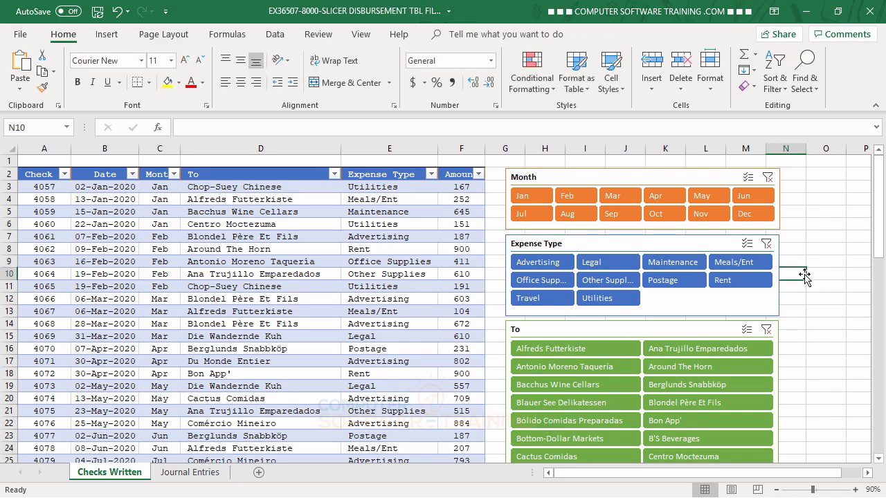
{"action": "scroll", "coordinate": [803, 277], "scroll_direction": "down", "scroll_amount": 5}
{"action": "scroll", "coordinate": [808, 287], "scroll_direction": "up", "scroll_amount": 3}
{"action": "scroll", "coordinate": [808, 286], "scroll_direction": "up", "scroll_amount": 2}
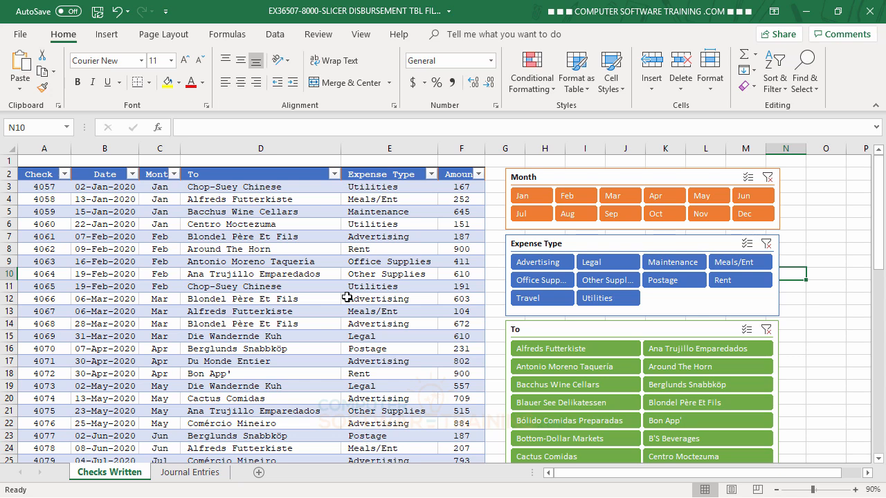
Convert the Checks Written table back to a normal range of cells
{"action": "left_click", "coordinate": [233, 226]}
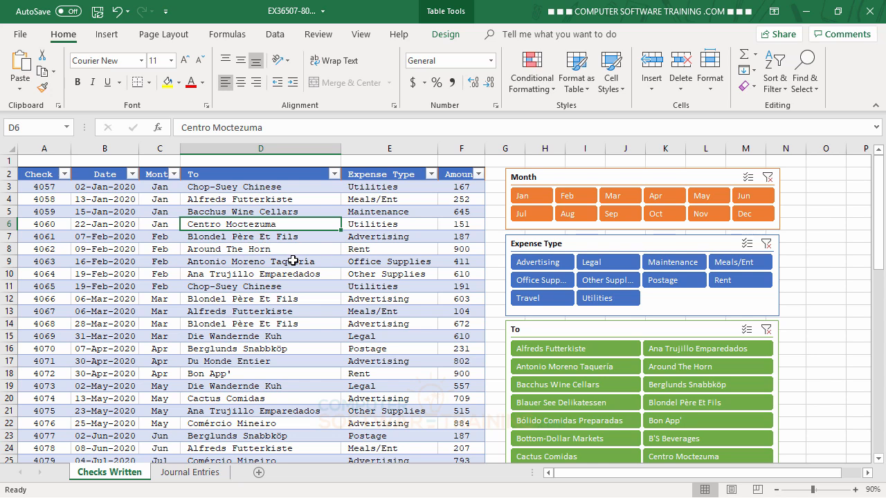
{"action": "left_click", "coordinate": [445, 36]}
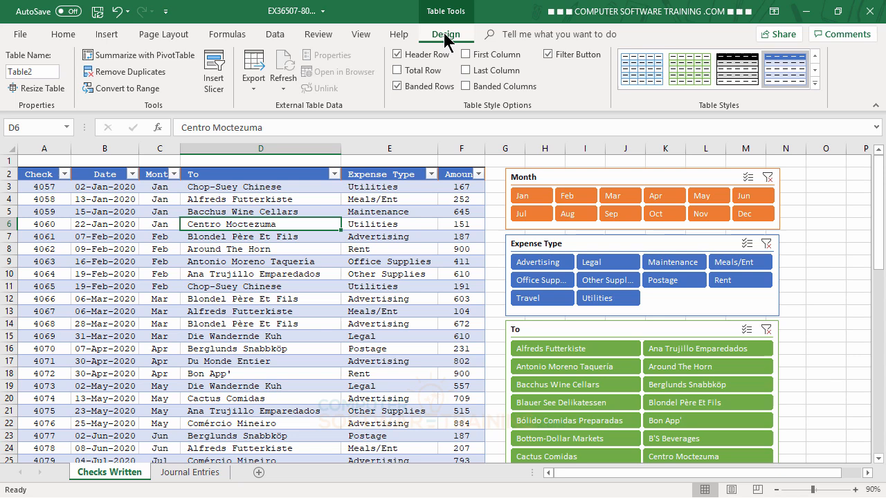
{"action": "left_click", "coordinate": [117, 90]}
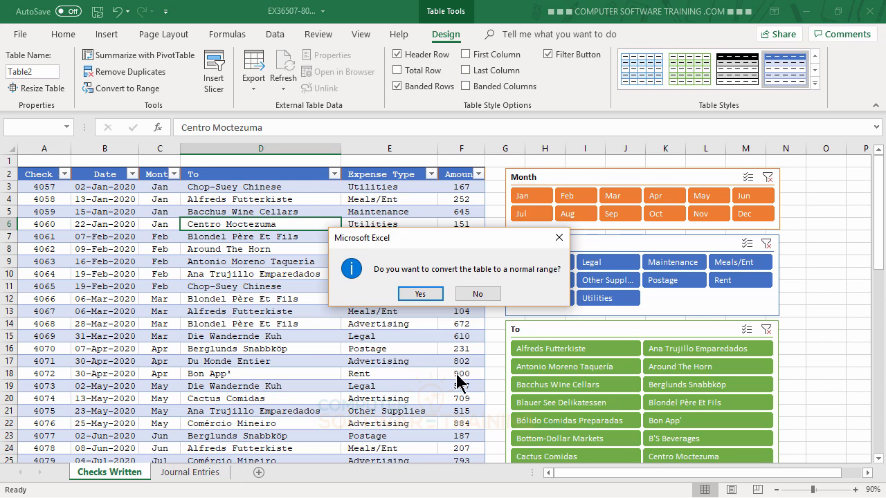
{"action": "left_click", "coordinate": [417, 296]}
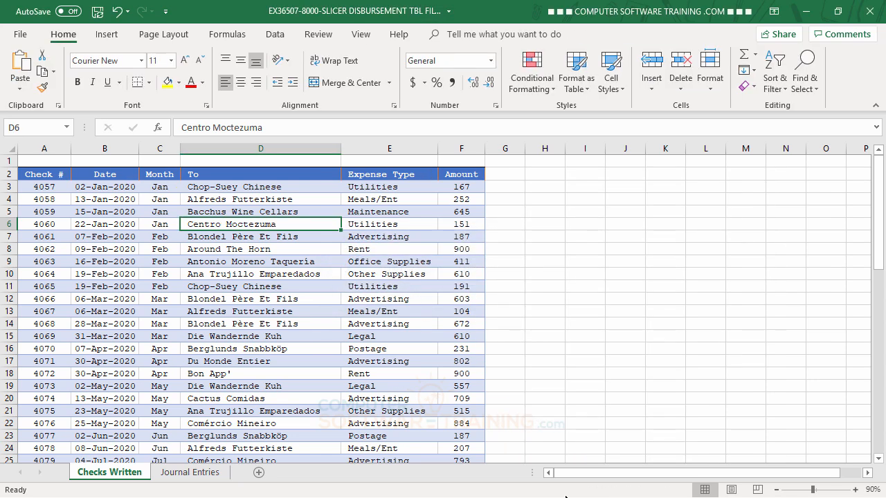